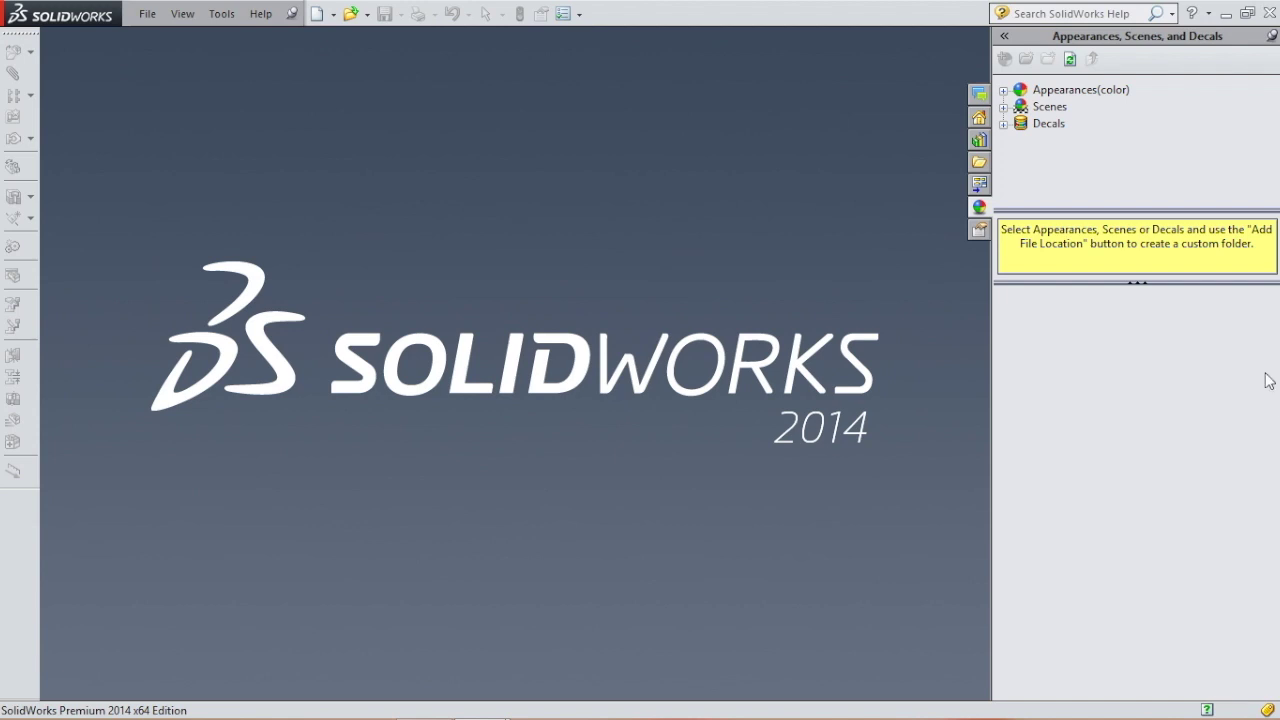
# Create a new SolidWorks assembly document (Assem3) from the New dropdown.
pyautogui.click(332, 14)
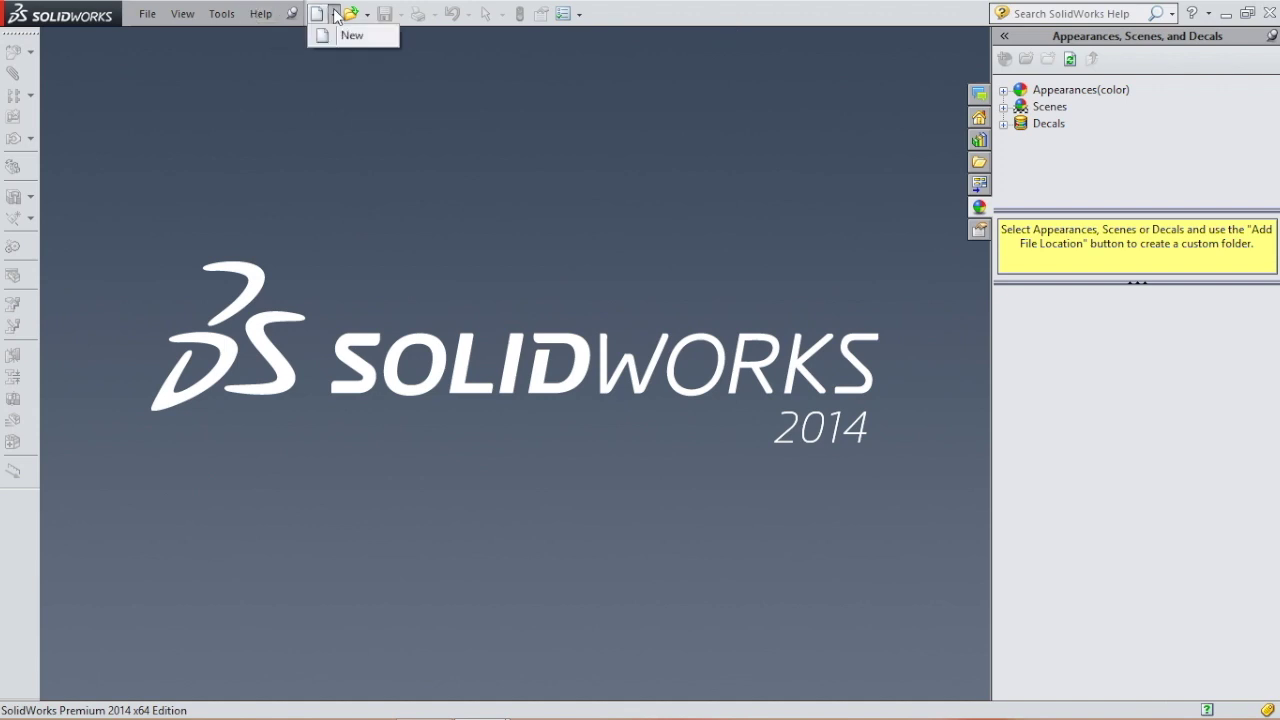
pyautogui.click(340, 35)
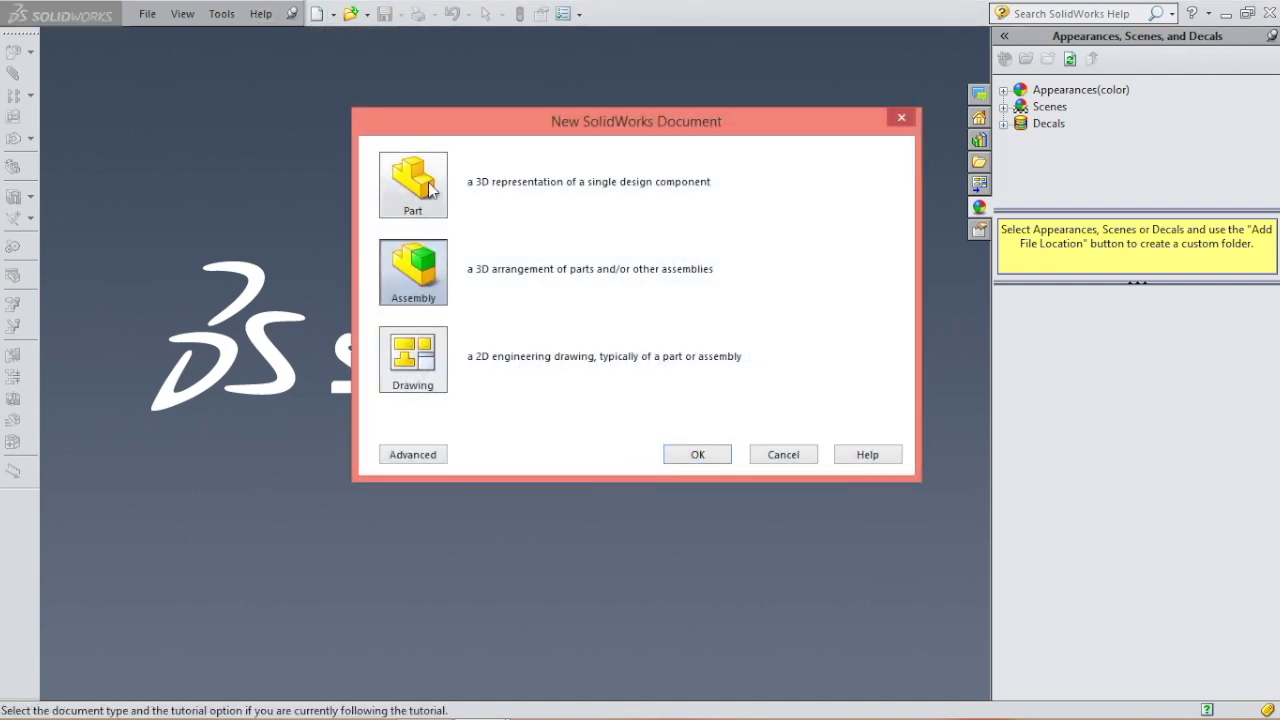
pyautogui.click(716, 459)
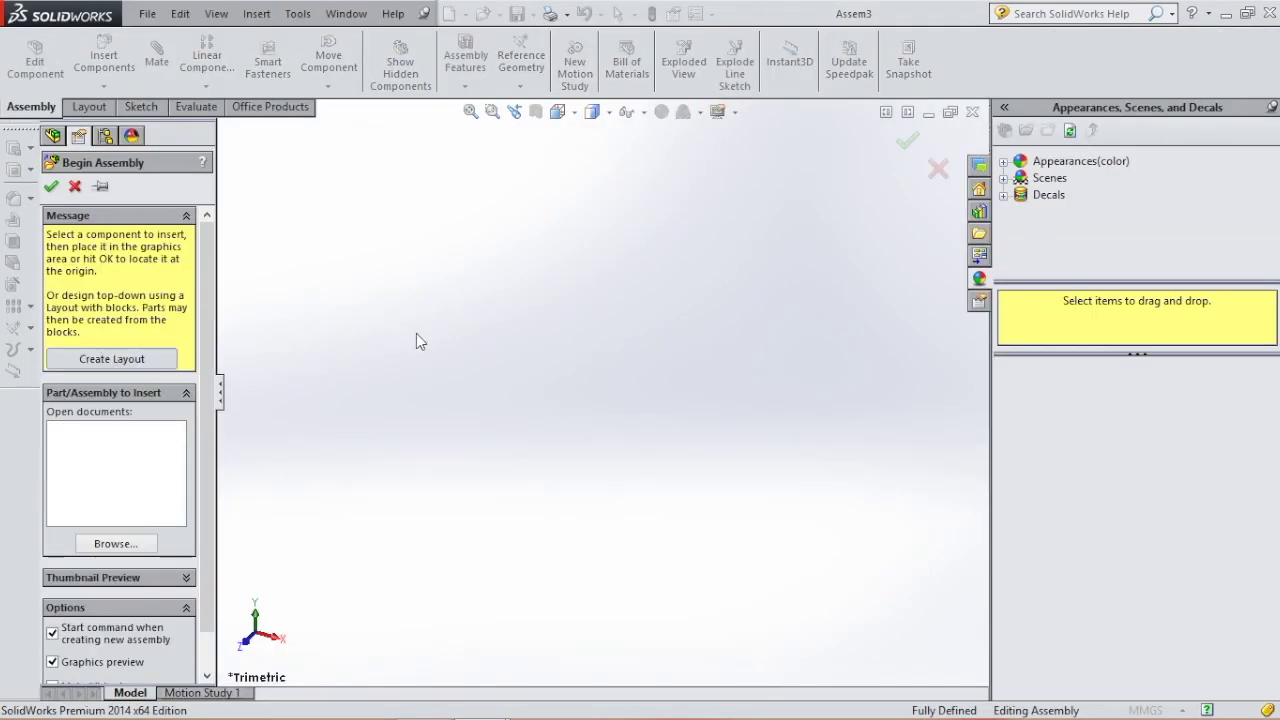
# Browse for and load the cup and flip cap parts into the assembly.
pyautogui.click(114, 544)
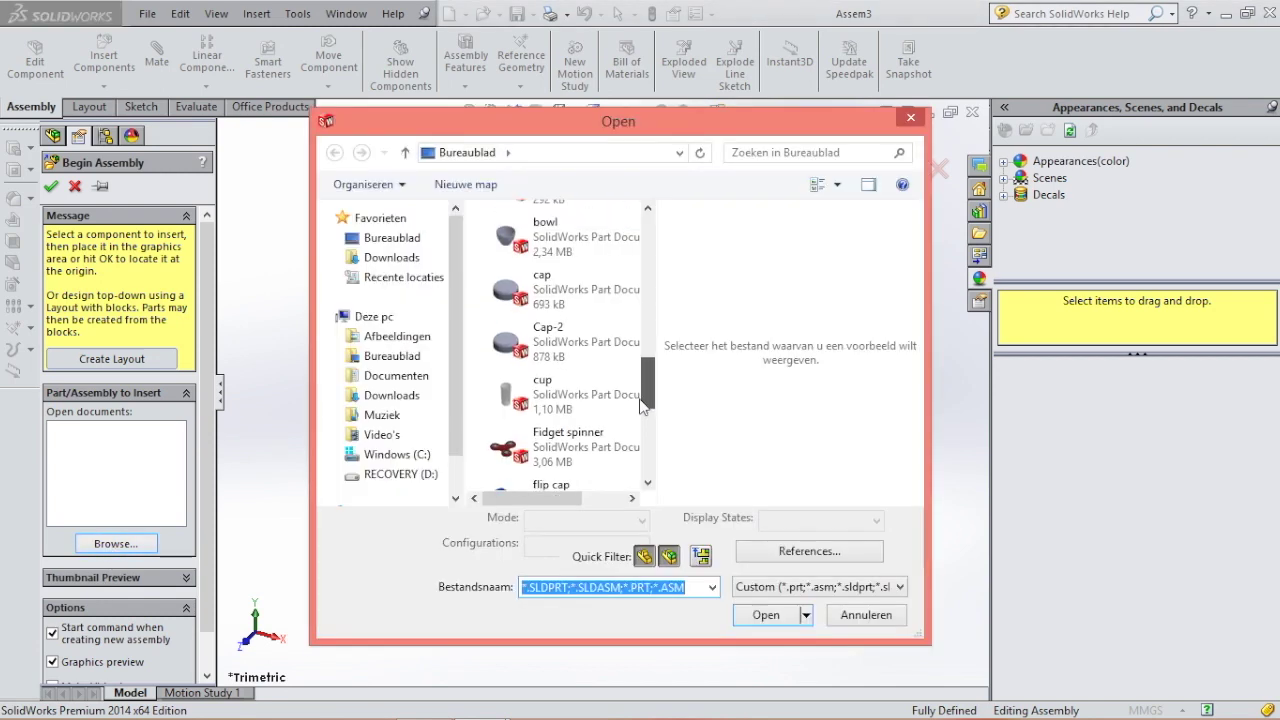
pyautogui.click(566, 404)
pyautogui.click(778, 615)
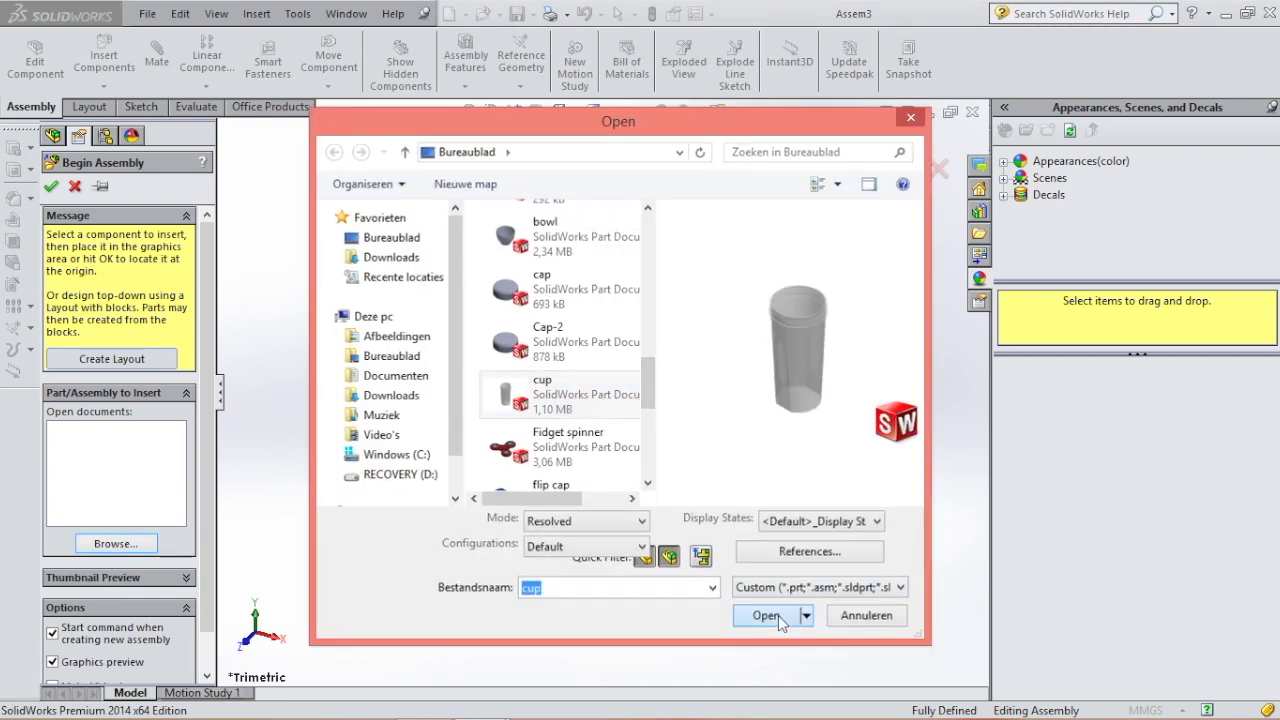
pyautogui.click(112, 543)
pyautogui.scroll(-6, 641, 428)
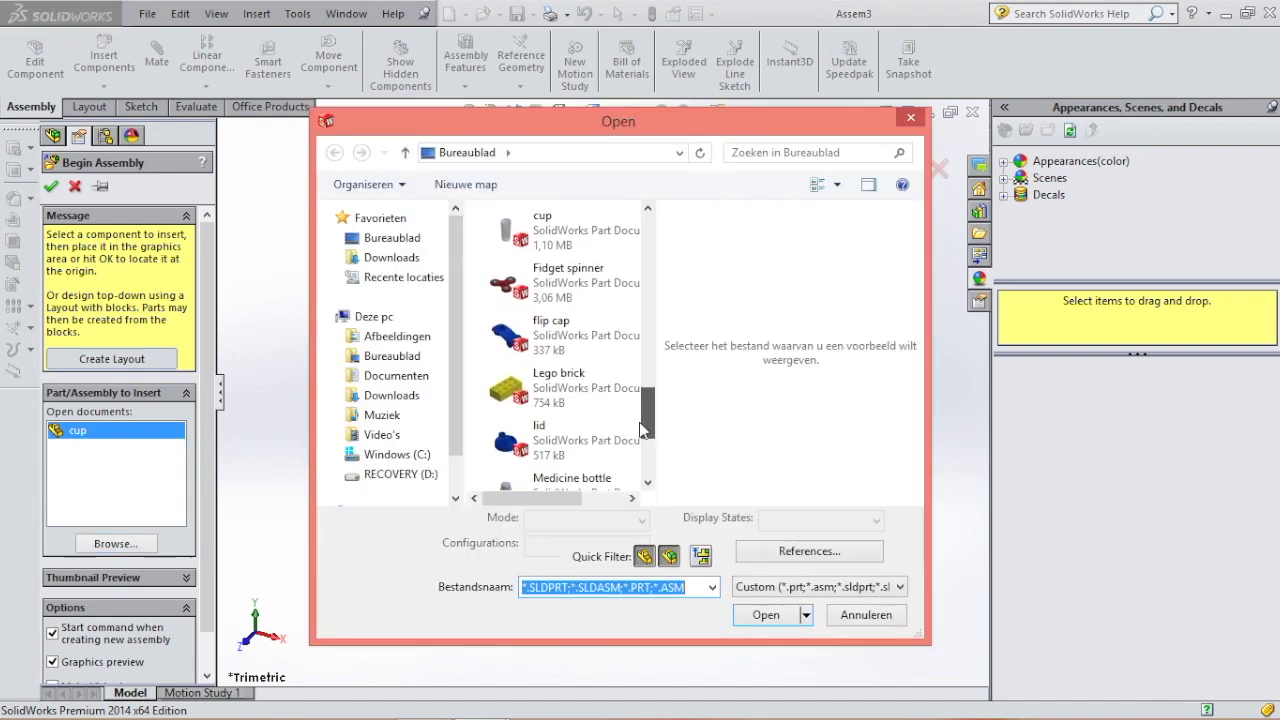
pyautogui.click(555, 325)
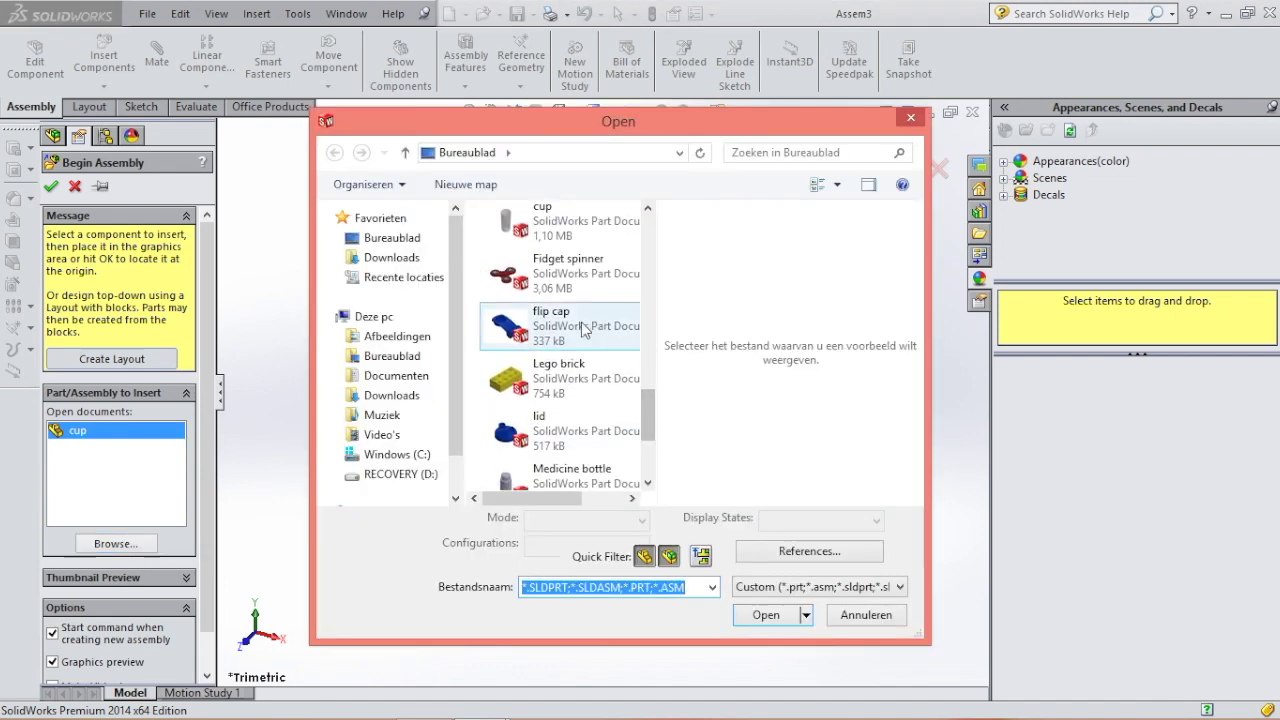
pyautogui.click(766, 615)
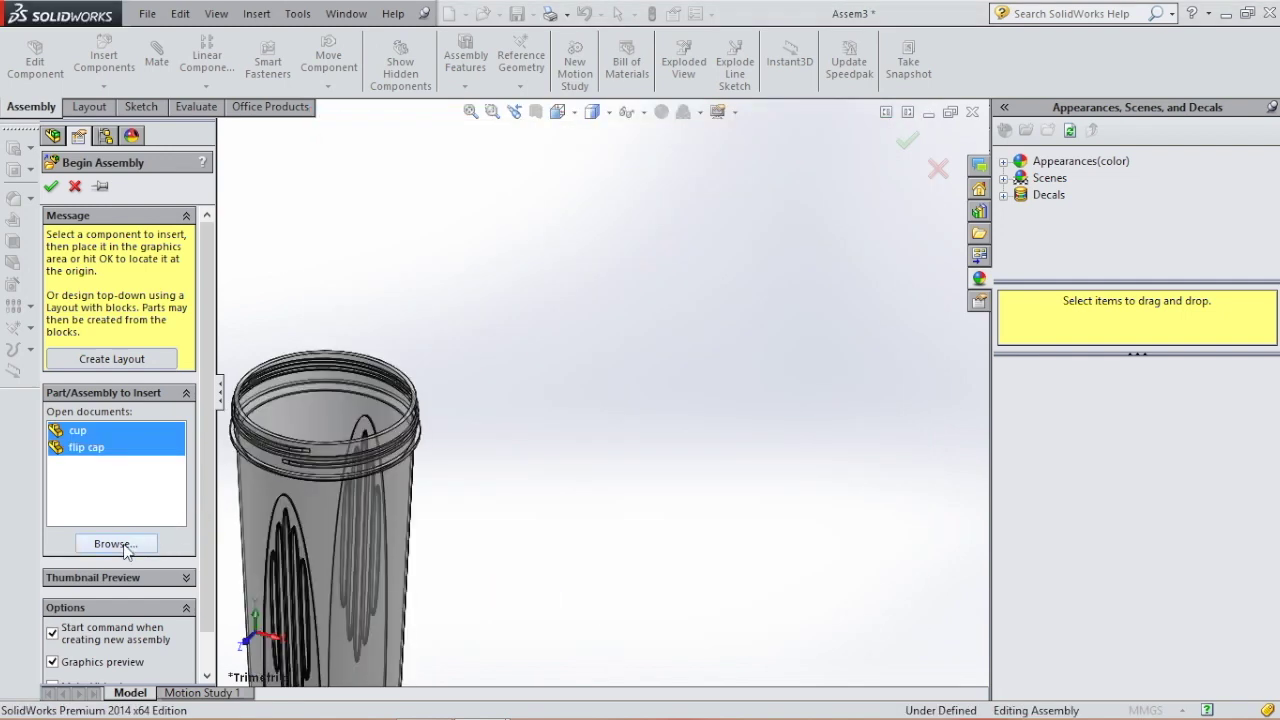
# Browse for and load the lid and mixing ball parts.
pyautogui.click(118, 545)
pyautogui.scroll(-5, 632, 434)
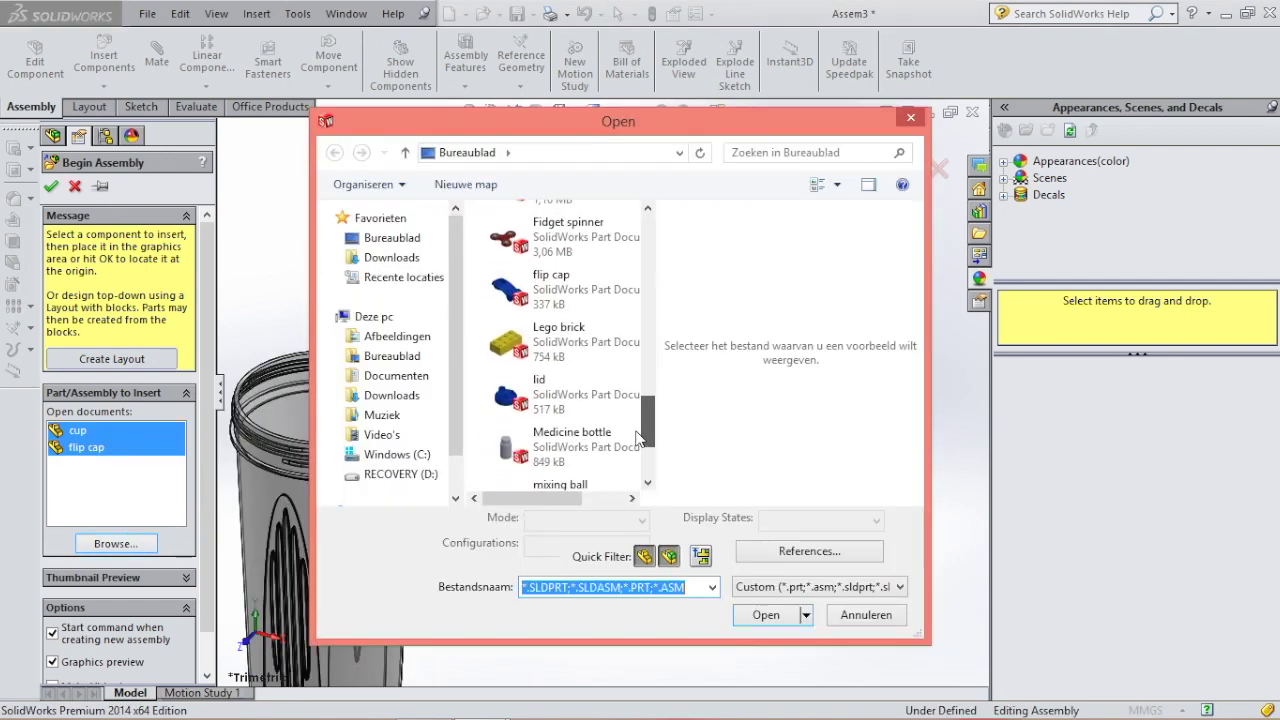
pyautogui.click(540, 368)
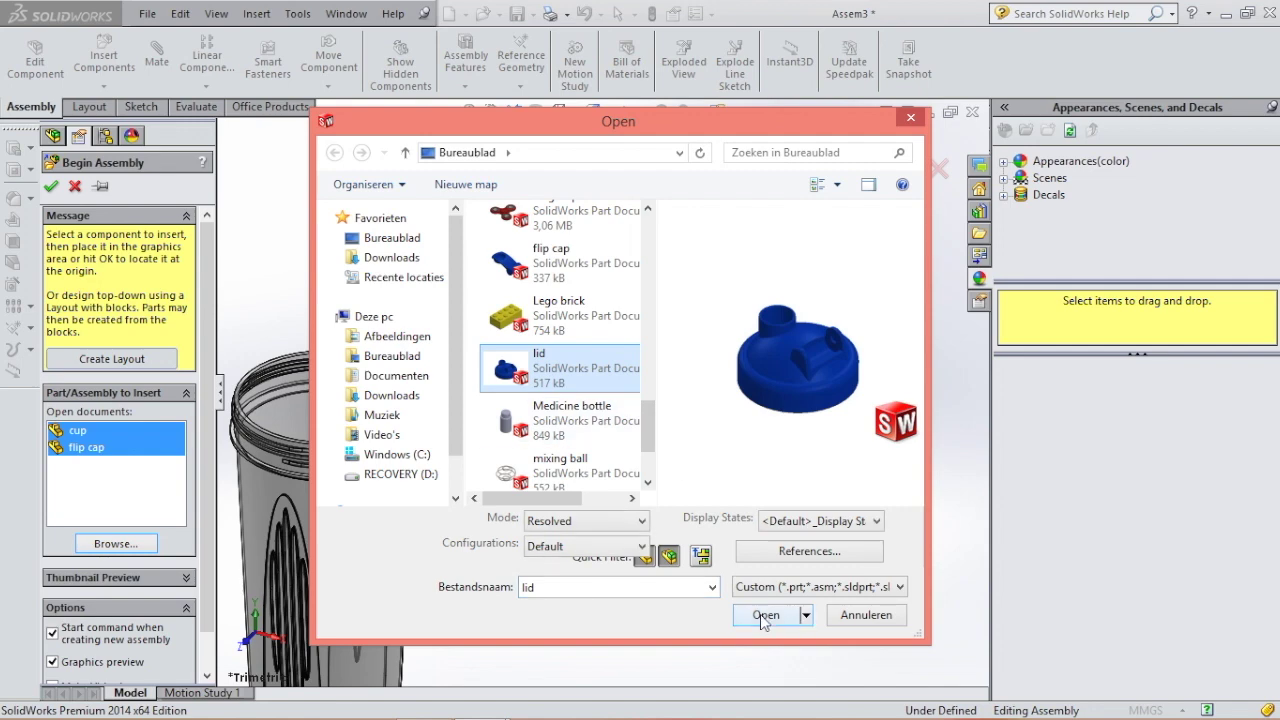
pyautogui.click(763, 616)
pyautogui.click(118, 545)
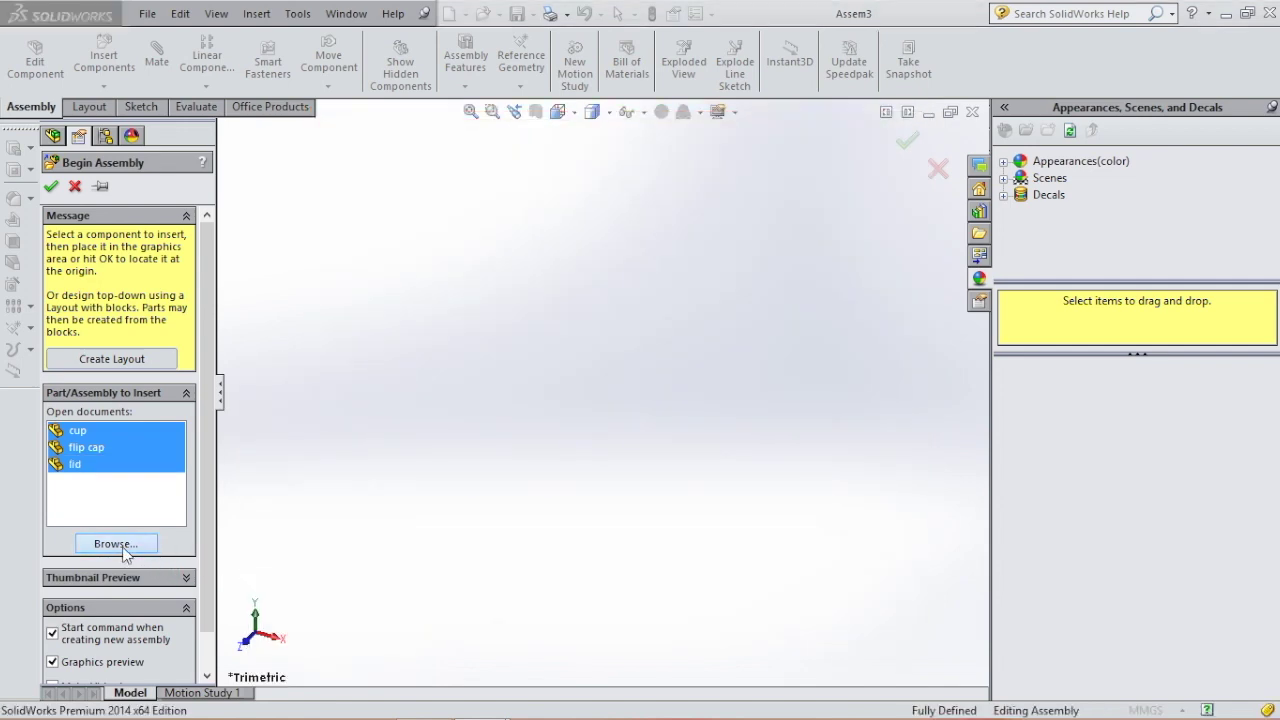
pyautogui.scroll(-2, 639, 435)
pyautogui.click(600, 404)
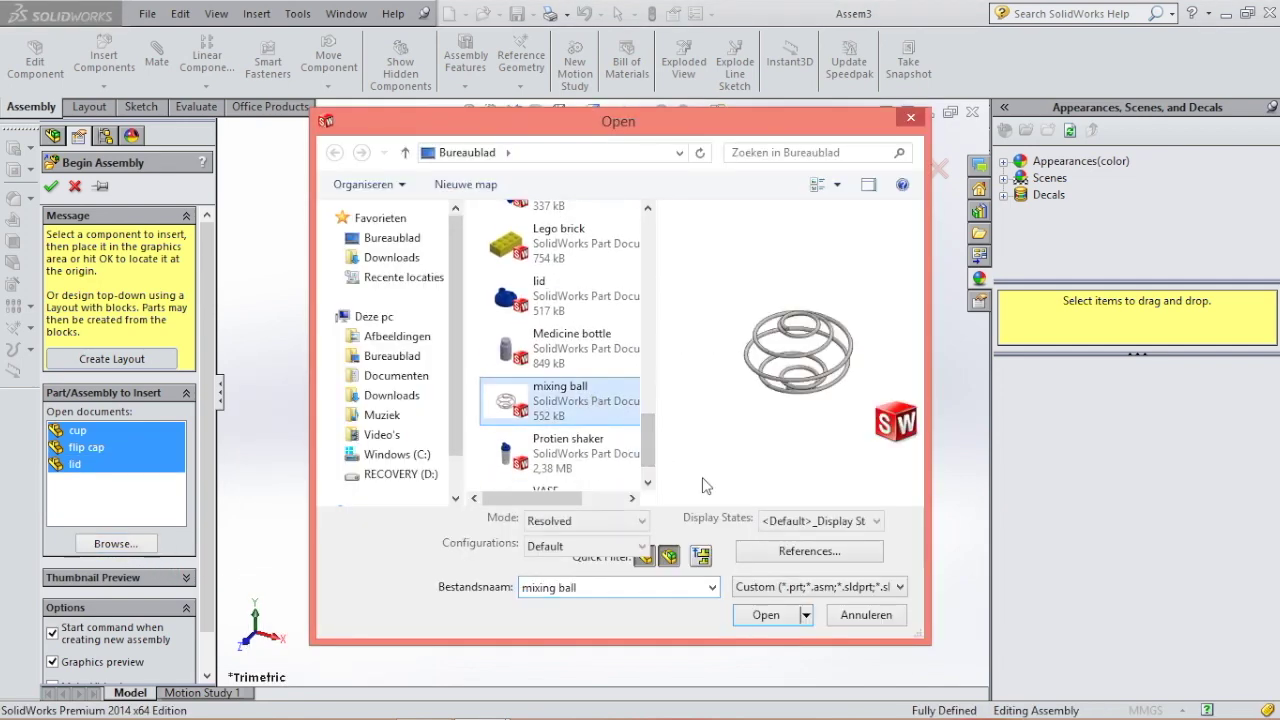
pyautogui.click(763, 616)
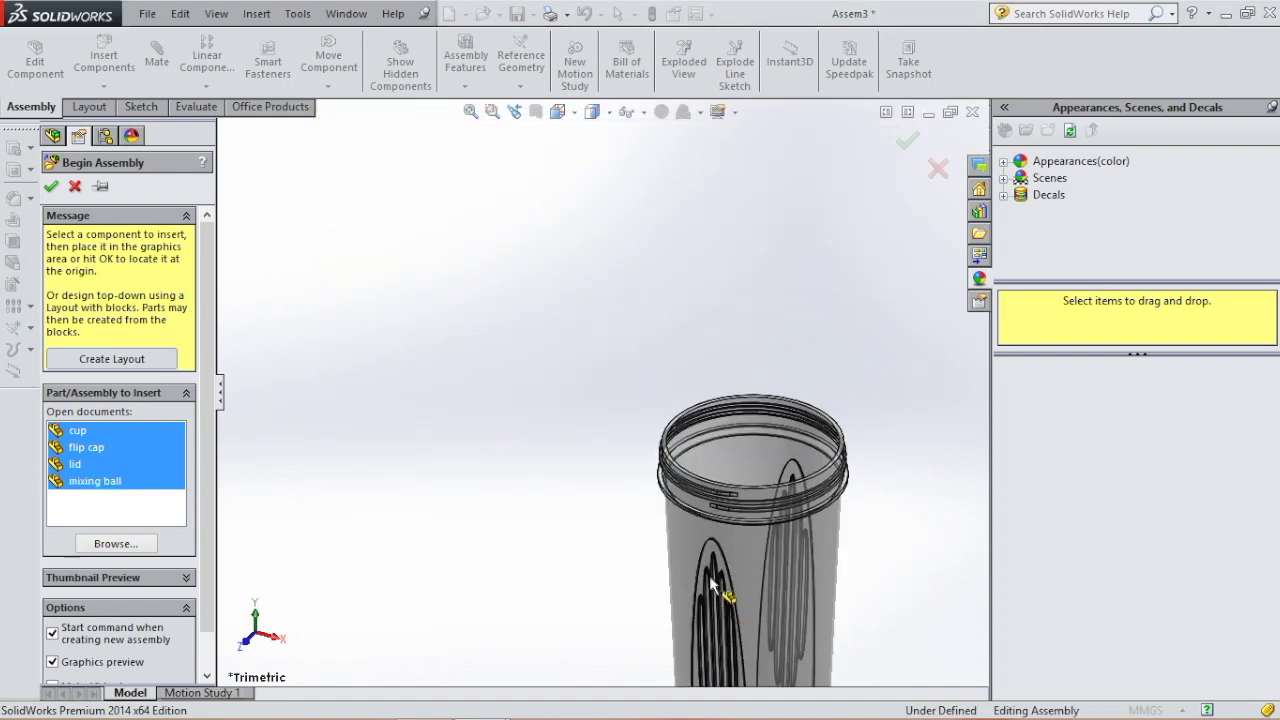
# Place the cup, then the flip cap, lid and mixing ball around it in the workspace.
pyautogui.click(594, 397)
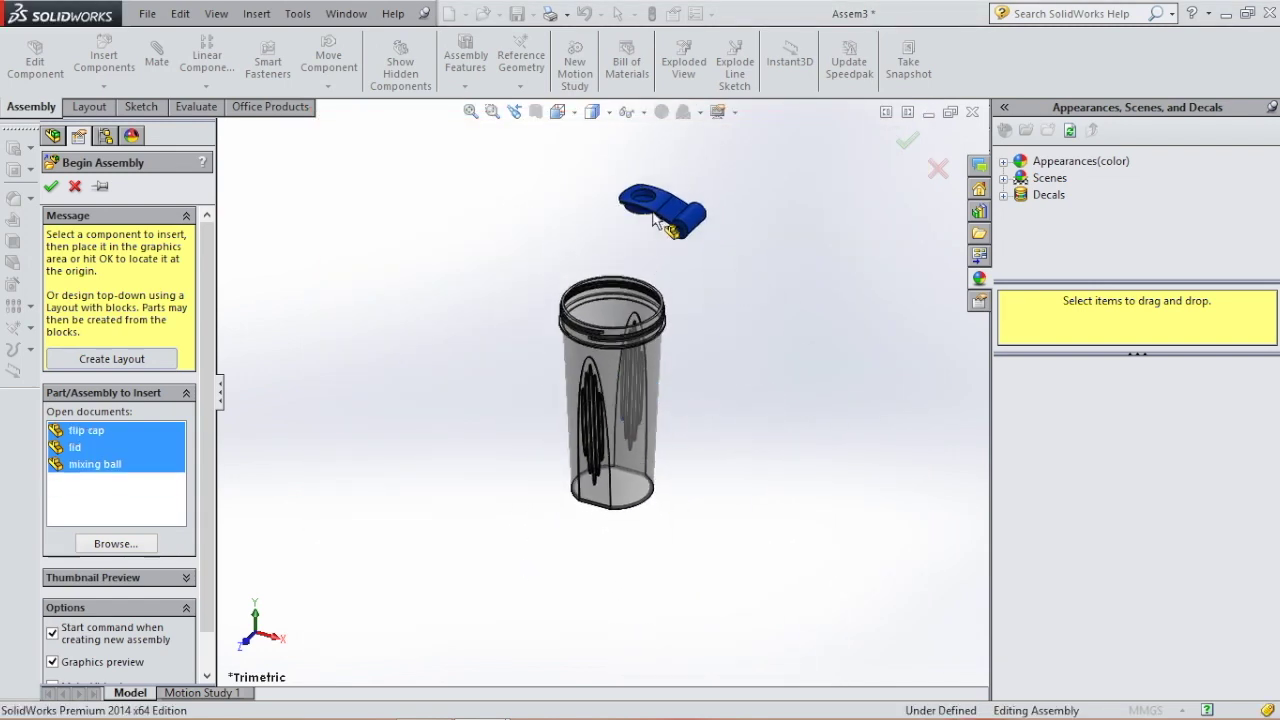
pyautogui.click(677, 255)
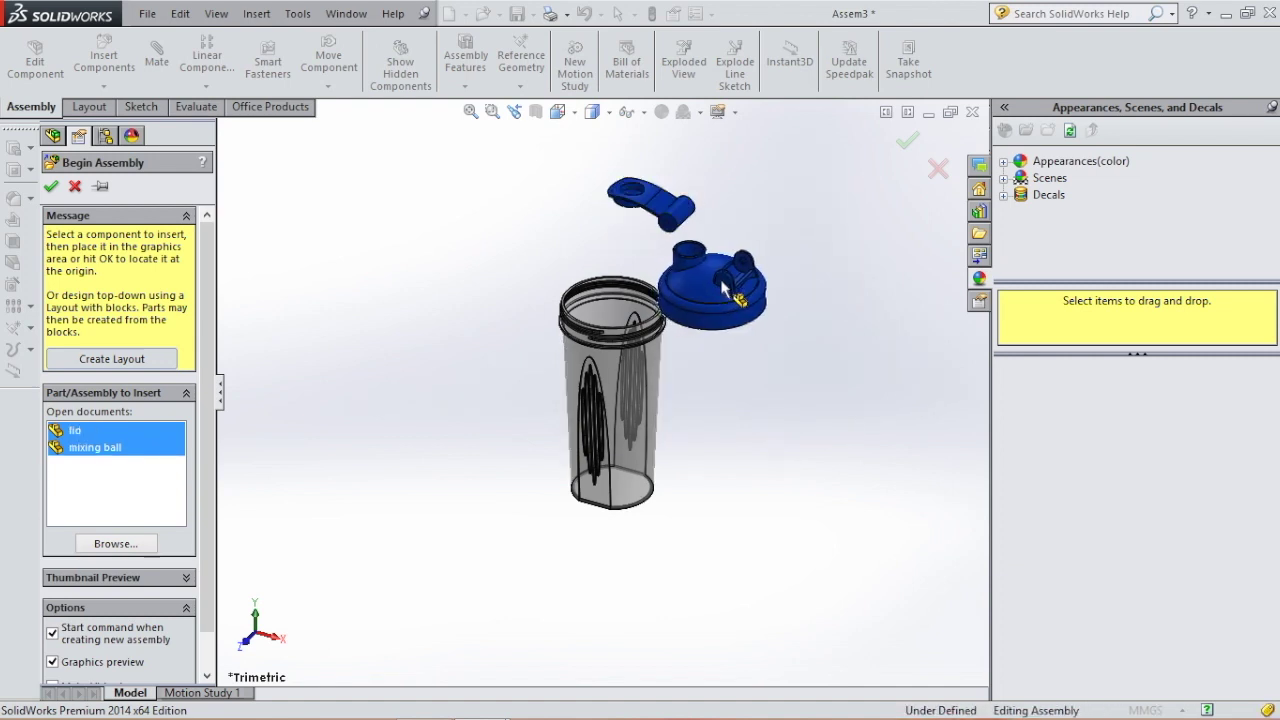
pyautogui.click(759, 272)
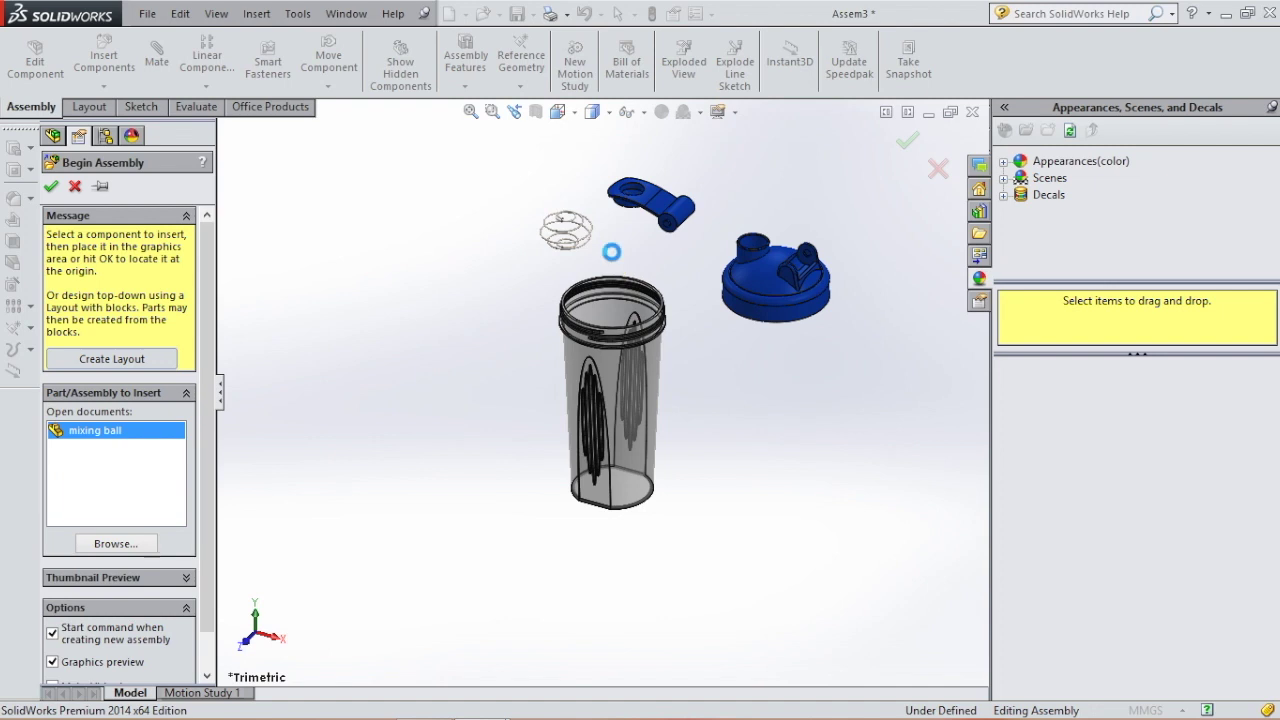
pyautogui.click(612, 252)
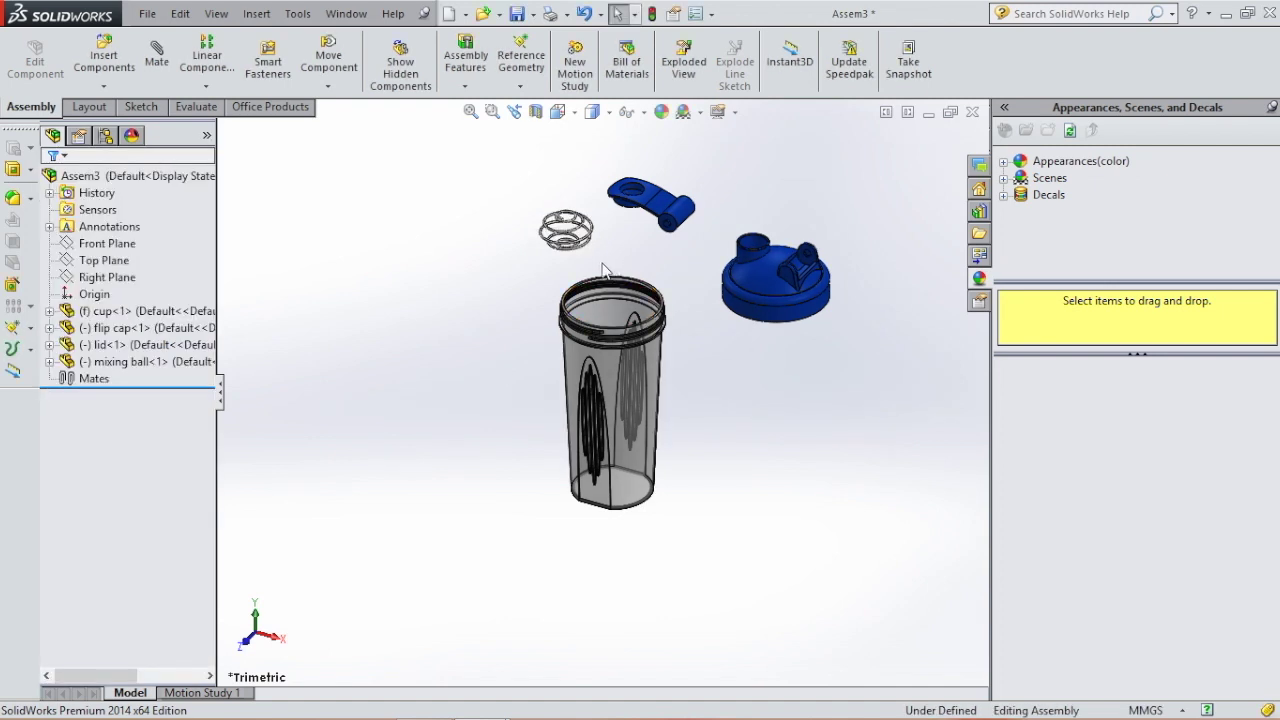
# Add a Tangent mate between the mixing ball's bottom coil face and the cup's face.
pyautogui.click(157, 62)
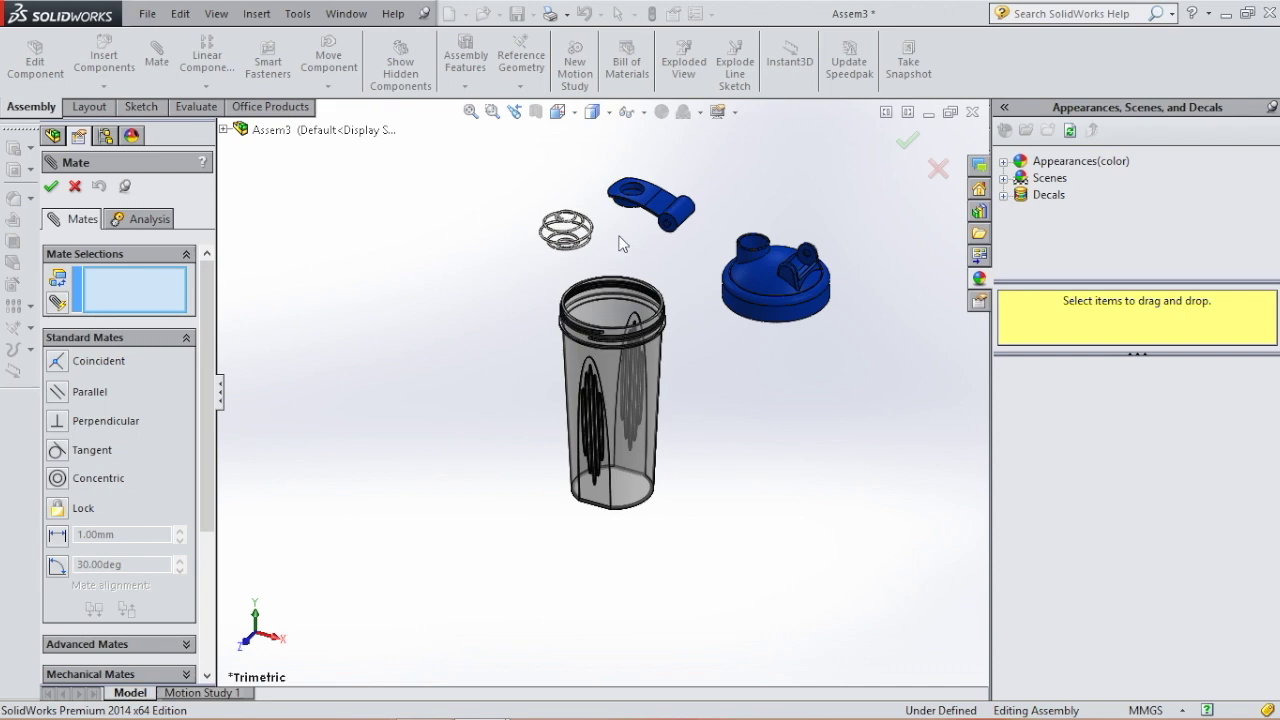
pyautogui.scroll(-5, 602, 282)
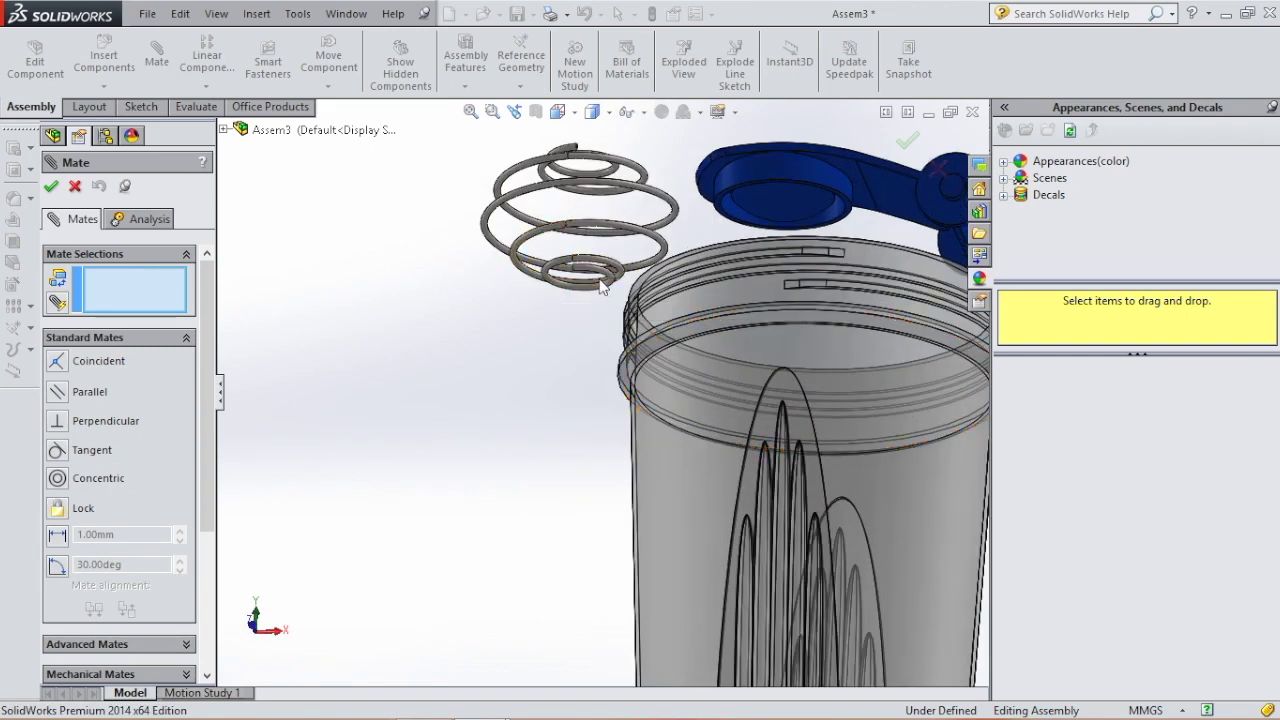
pyautogui.scroll(-2, 602, 282)
pyautogui.click(575, 292)
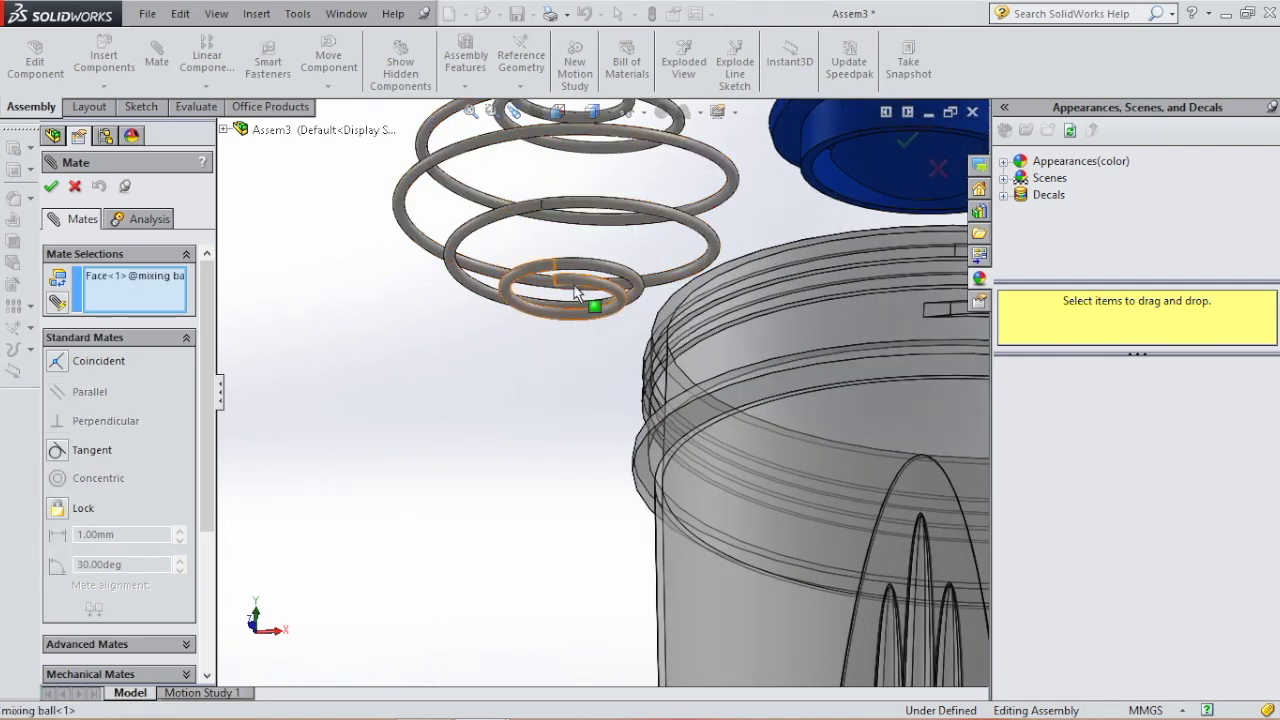
pyautogui.scroll(6, 357, 431)
pyautogui.moveTo(357, 431); pyautogui.dragTo(783, 666, button='middle')
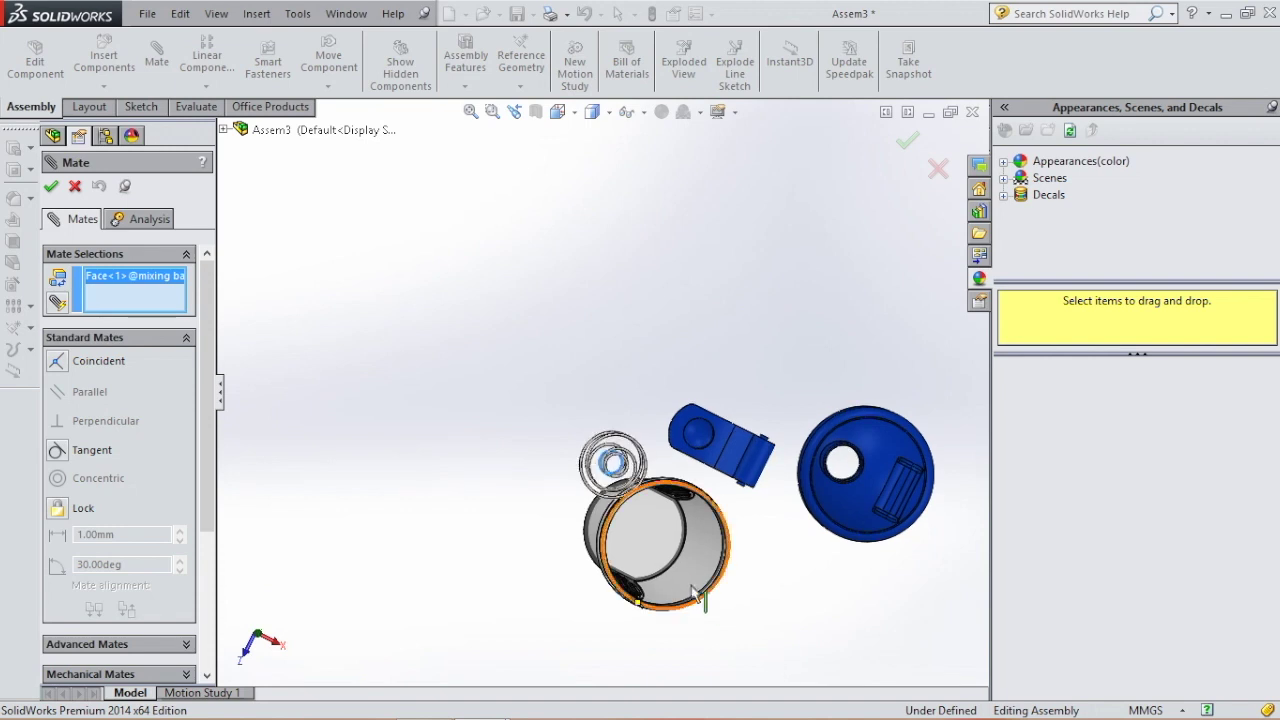
pyautogui.click(645, 535)
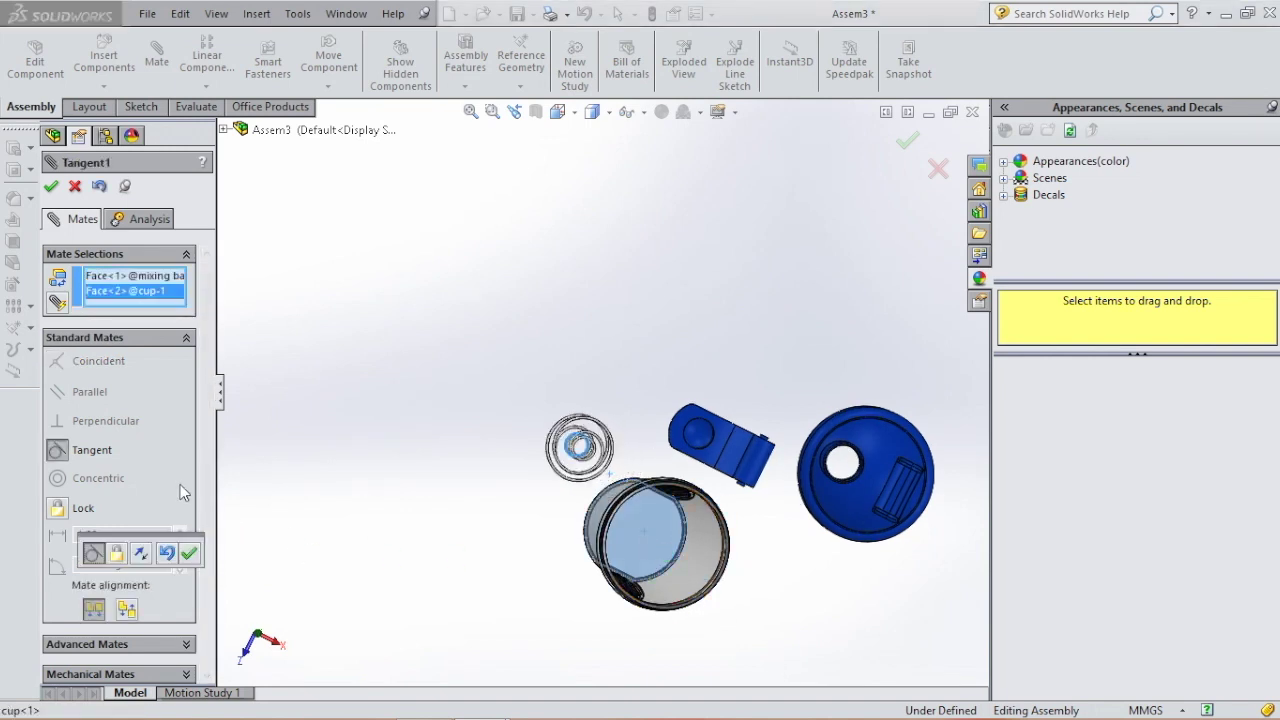
pyautogui.click(52, 186)
pyautogui.moveTo(480, 270); pyautogui.dragTo(687, 432, button='middle')
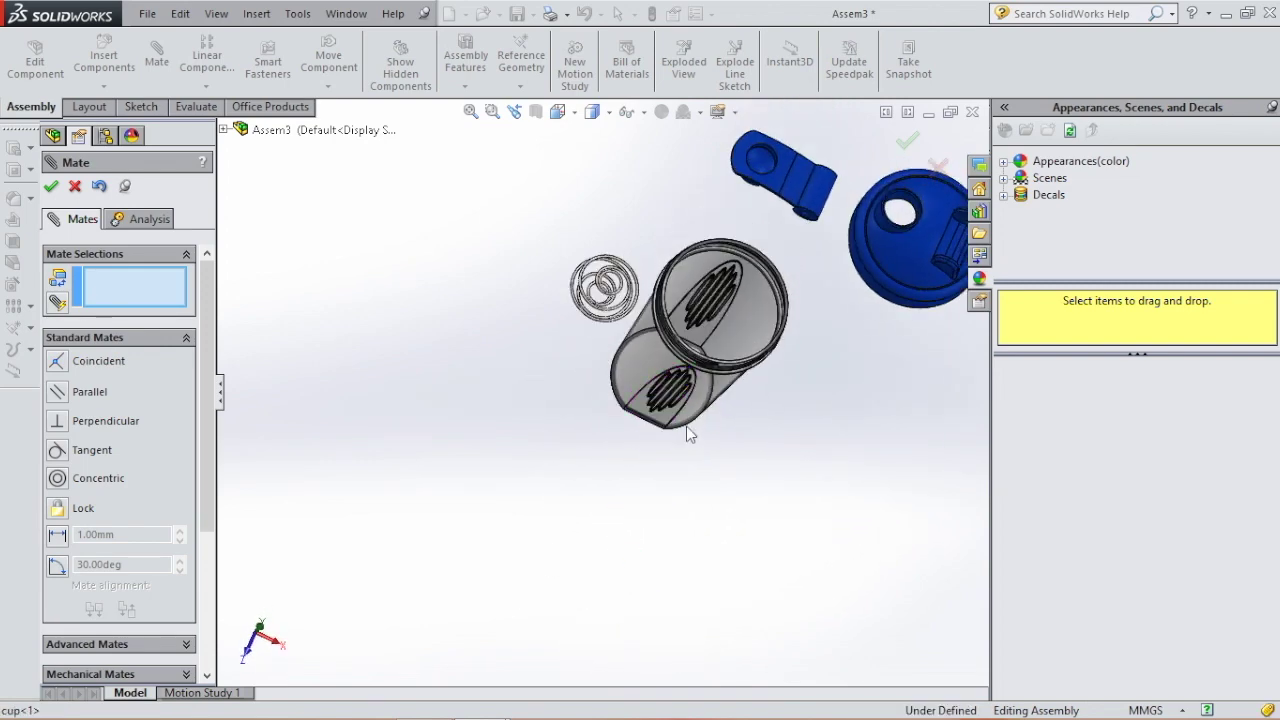
pyautogui.press('Escape')
pyautogui.moveTo(692, 343); pyautogui.dragTo(477, 498, button='middle')
# Drop the mixing ball into the cup bottom, return to isometric, and clear the wrong lid selection.
pyautogui.moveTo(566, 448); pyautogui.dragTo(657, 547)
pyautogui.hotkey('ctrl', '7')
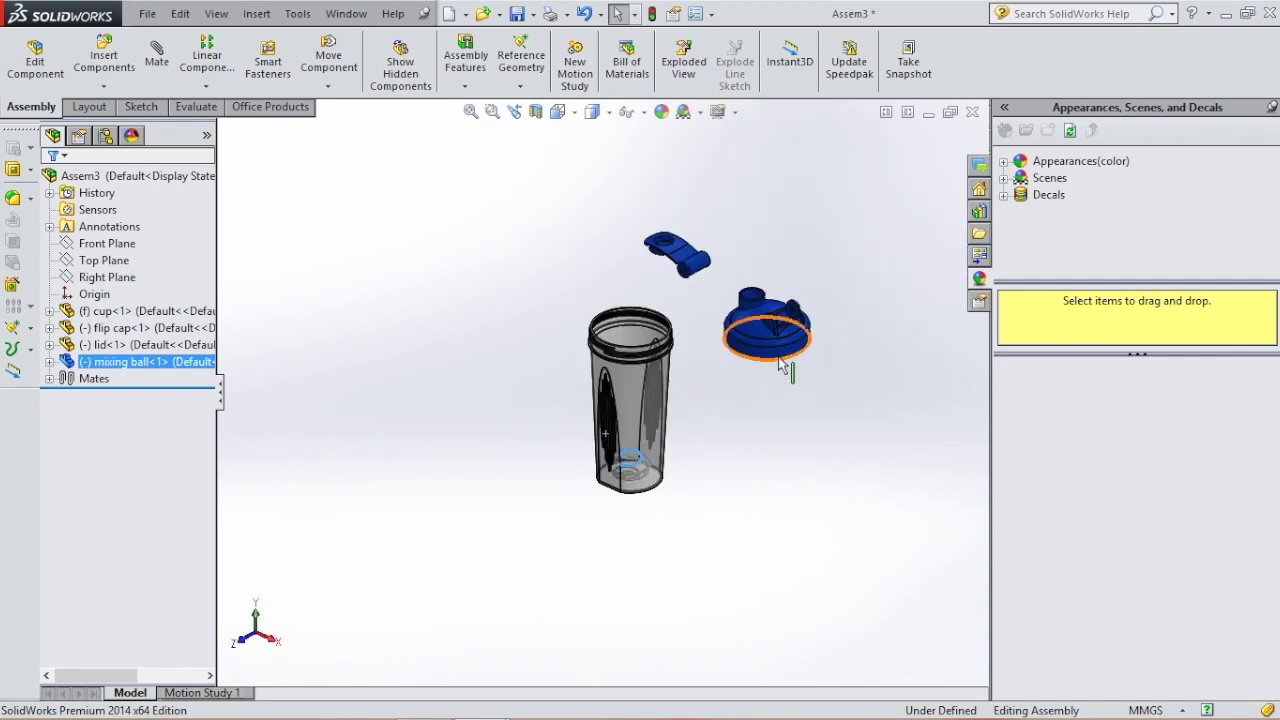
pyautogui.click(752, 334)
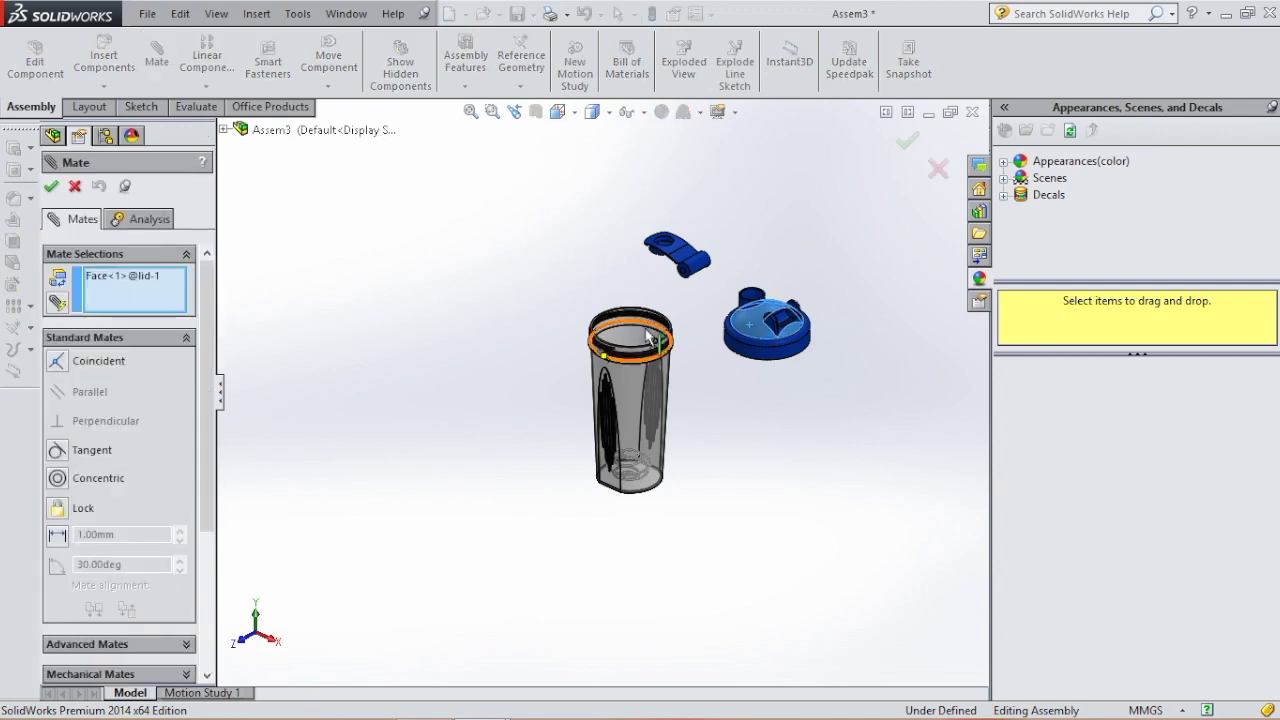
pyautogui.rightClick(122, 284)
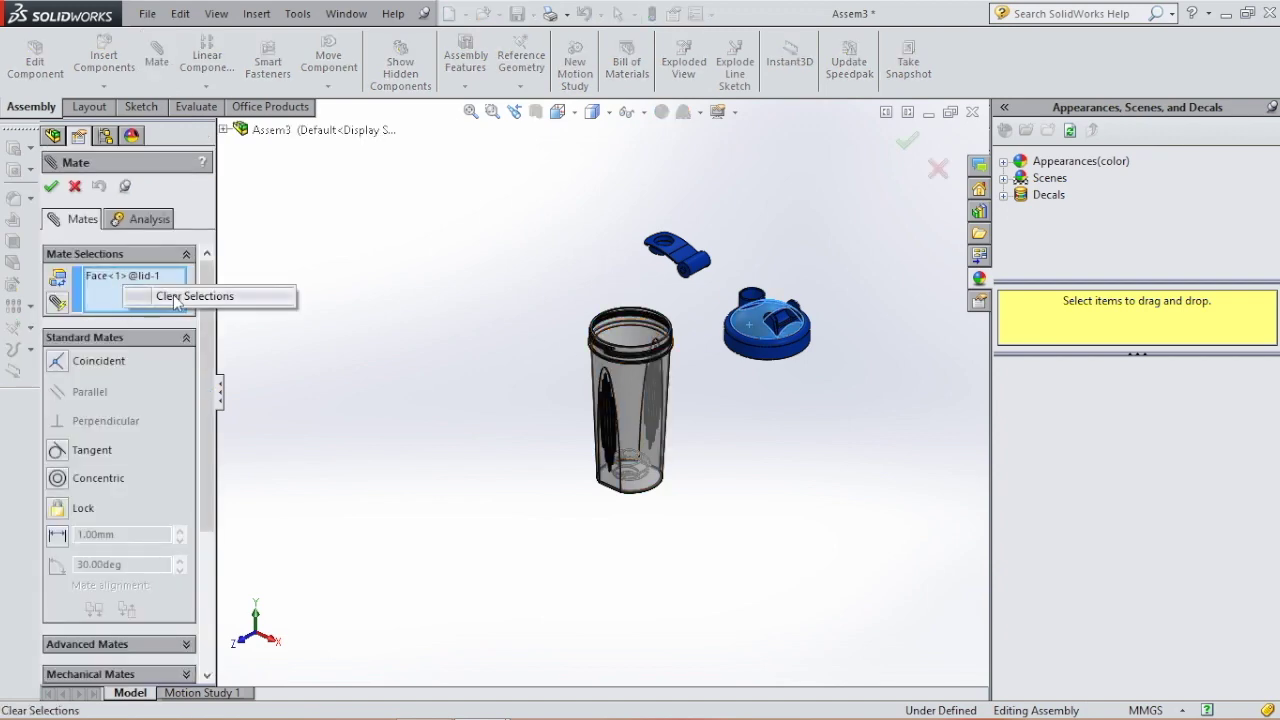
pyautogui.click(192, 298)
# Select the rim edge on the lid's underside for the mate.
pyautogui.scroll(-2, 772, 372)
pyautogui.scroll(-3, 772, 372)
pyautogui.moveTo(714, 351); pyautogui.dragTo(749, 194, button='middle')
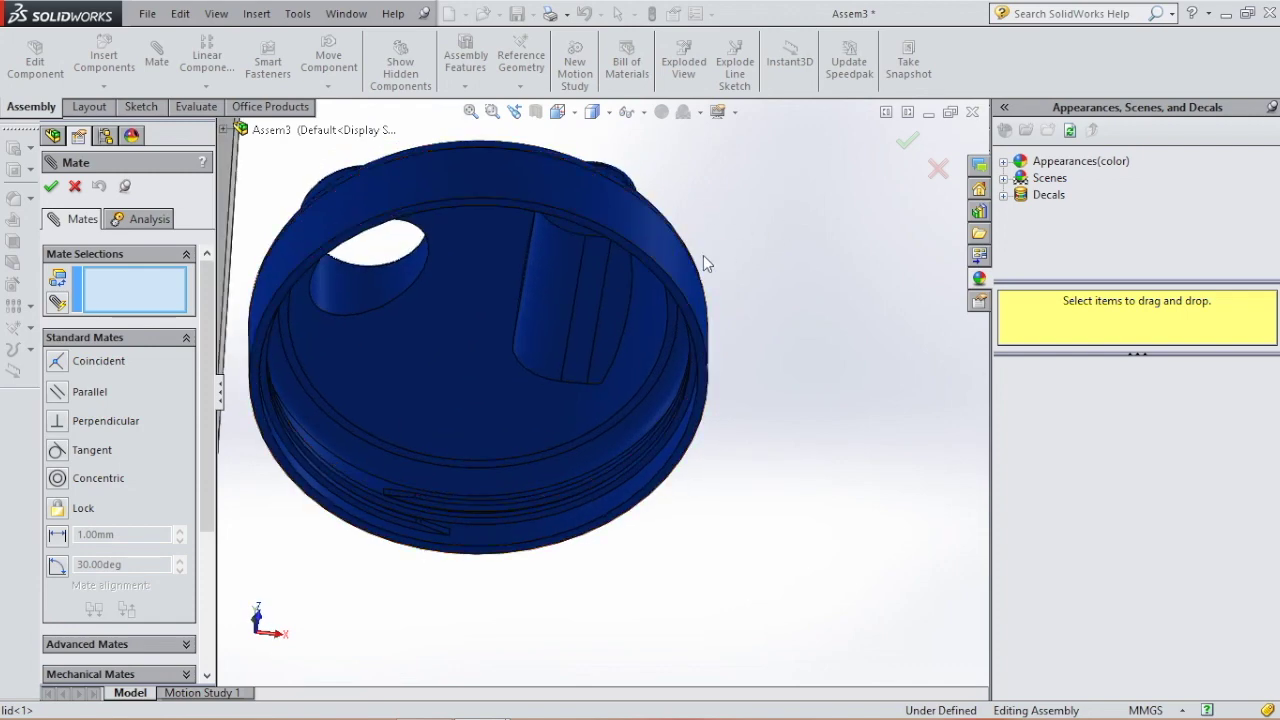
pyautogui.click(660, 270)
pyautogui.scroll(5, 563, 365)
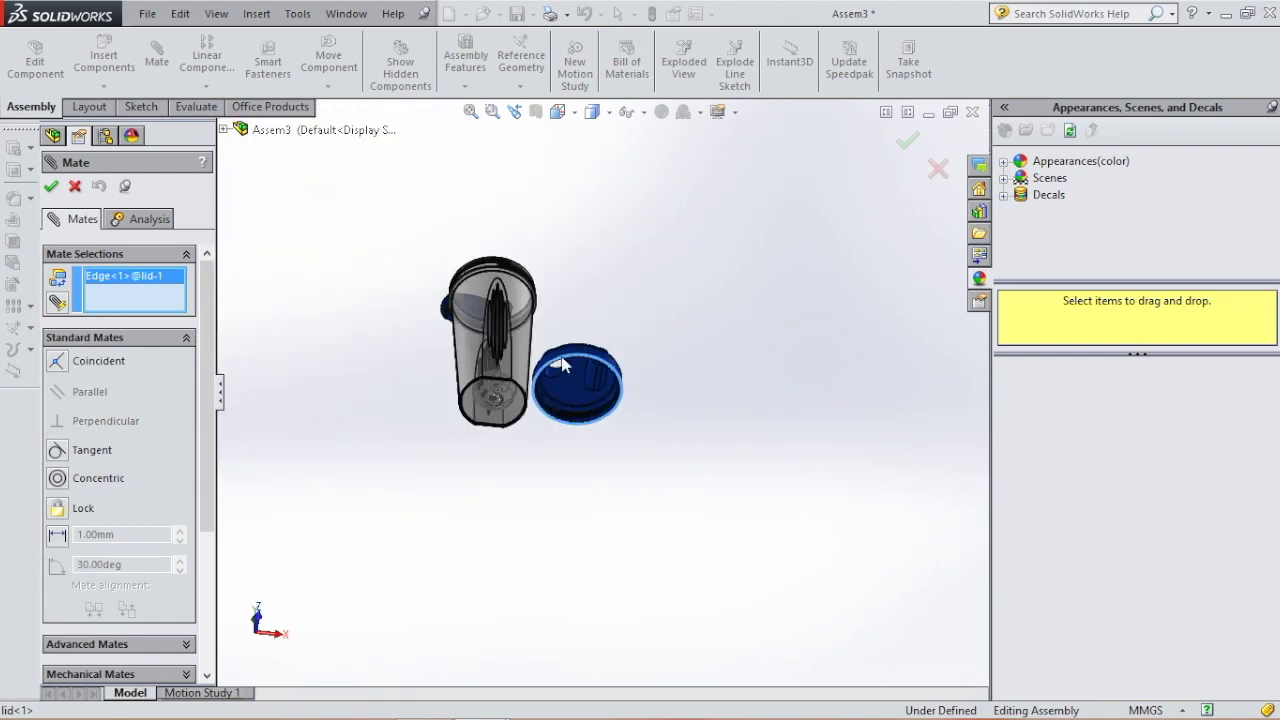
pyautogui.moveTo(563, 365)
pyautogui.mouseDown(button='middle')
pyautogui.moveTo(514, 551)
pyautogui.moveTo(571, 350)
pyautogui.mouseUp(button='middle')
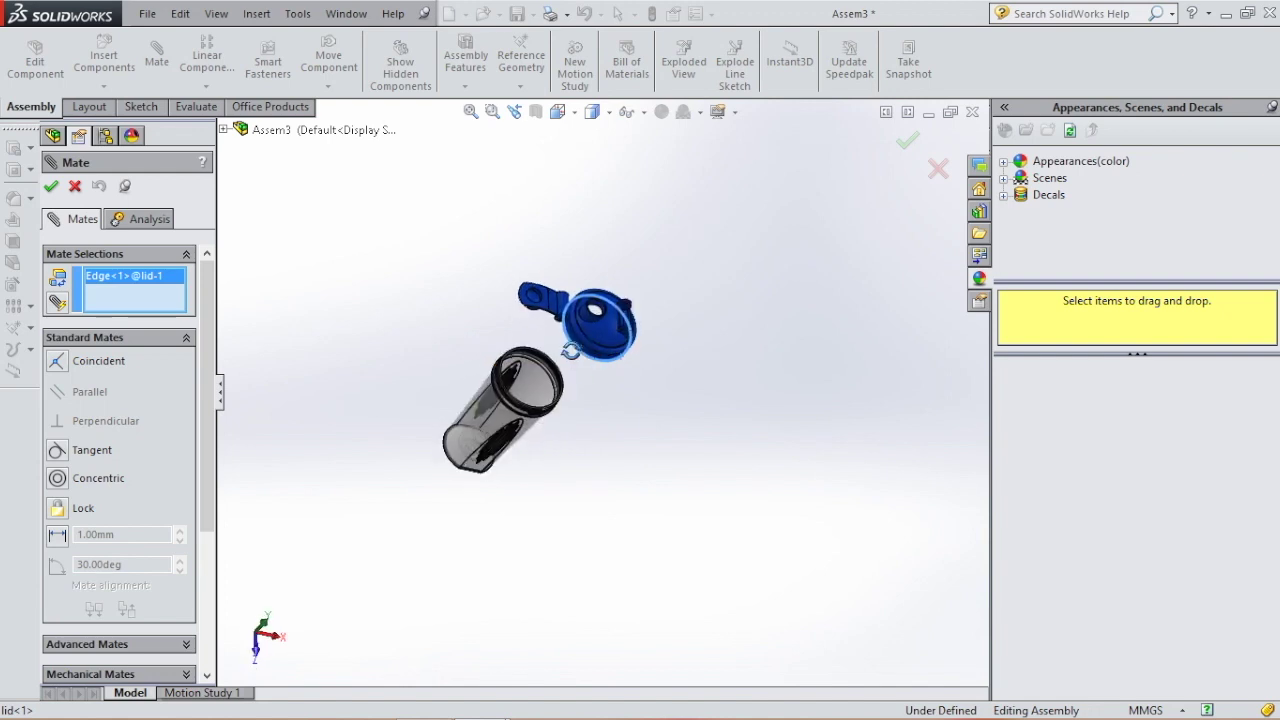
pyautogui.scroll(-3, 540, 415)
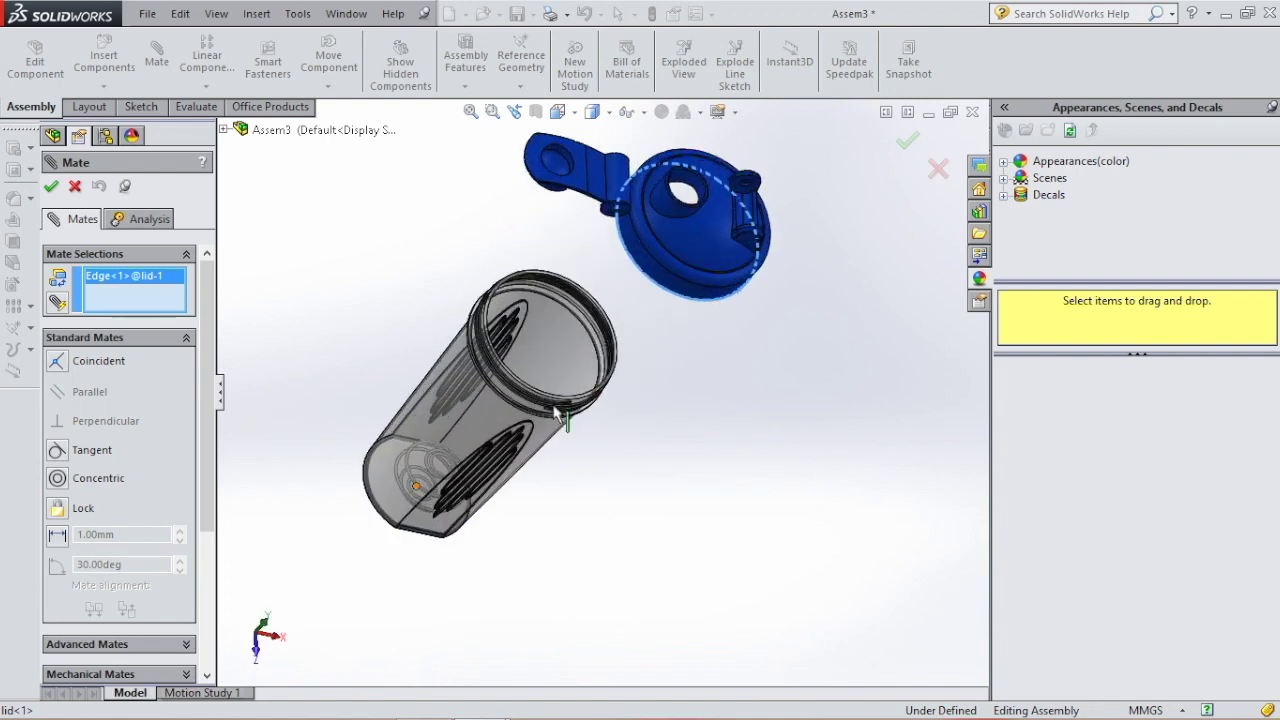
# Make the lid rim Concentric with the cup's rim edge and accept the mate.
pyautogui.click(57, 479)
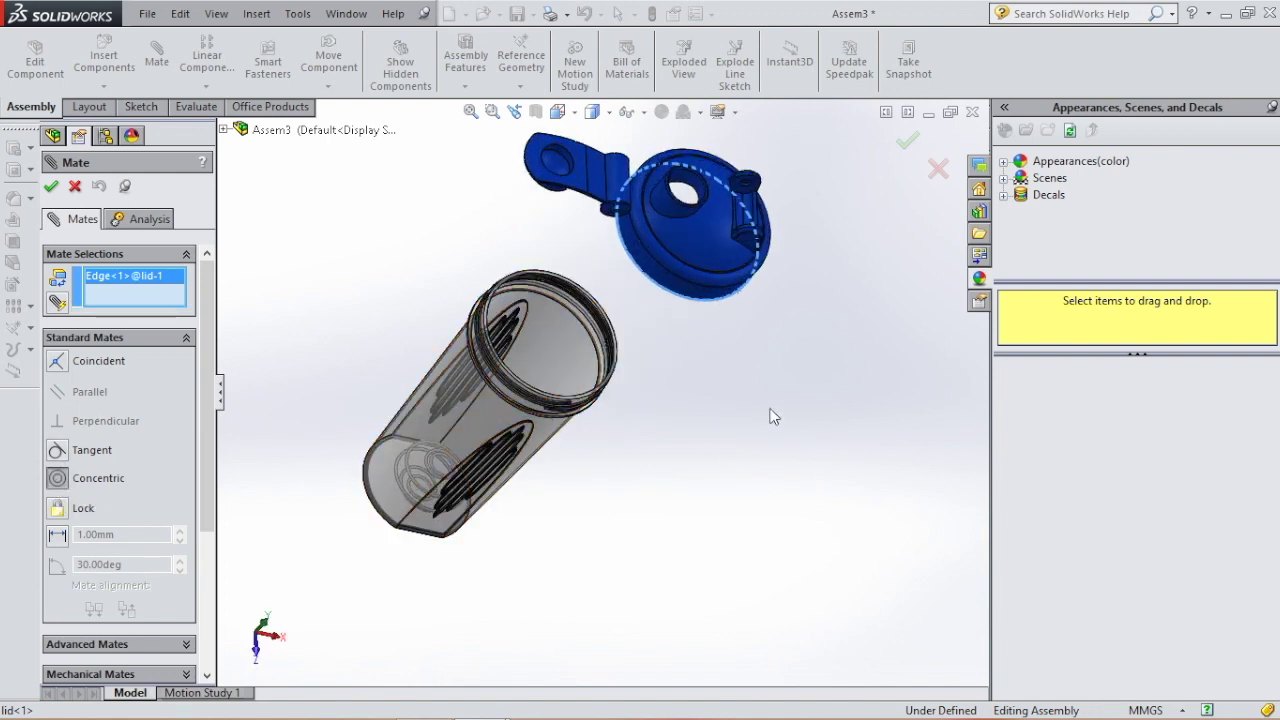
pyautogui.click(582, 402)
pyautogui.moveTo(782, 383); pyautogui.dragTo(800, 310, button='middle')
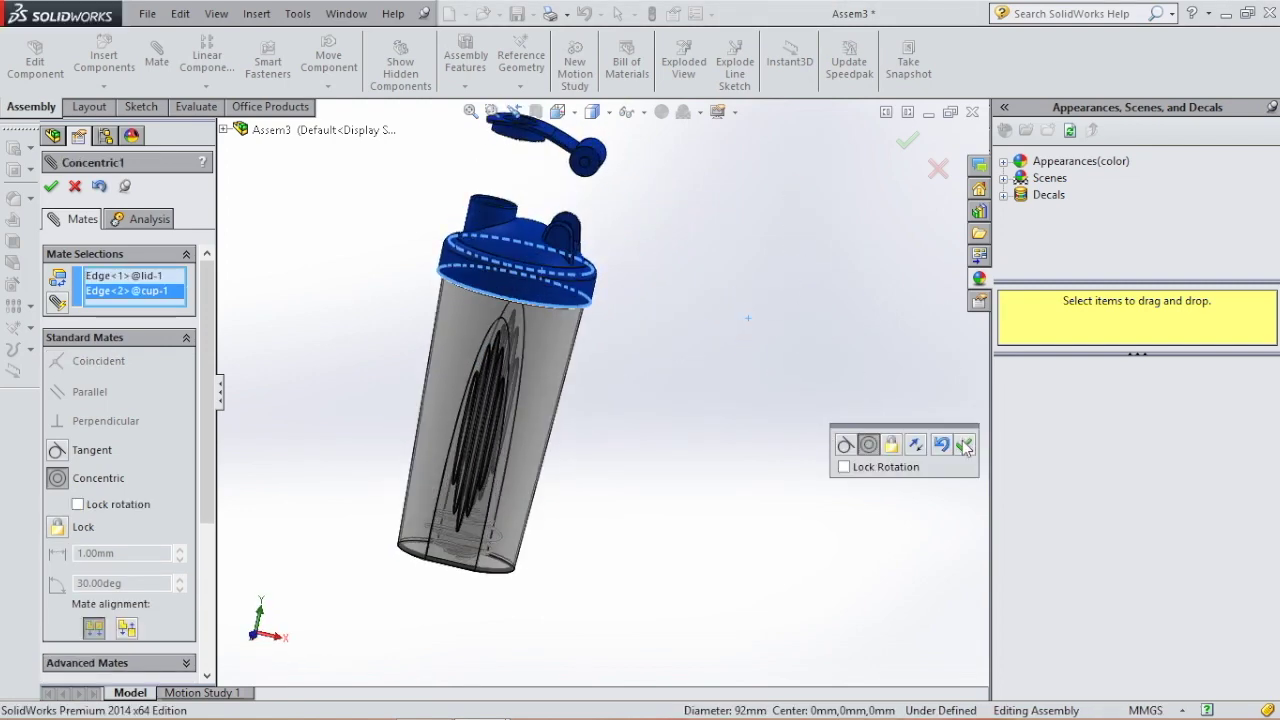
pyautogui.click(965, 447)
pyautogui.scroll(-5, 543, 342)
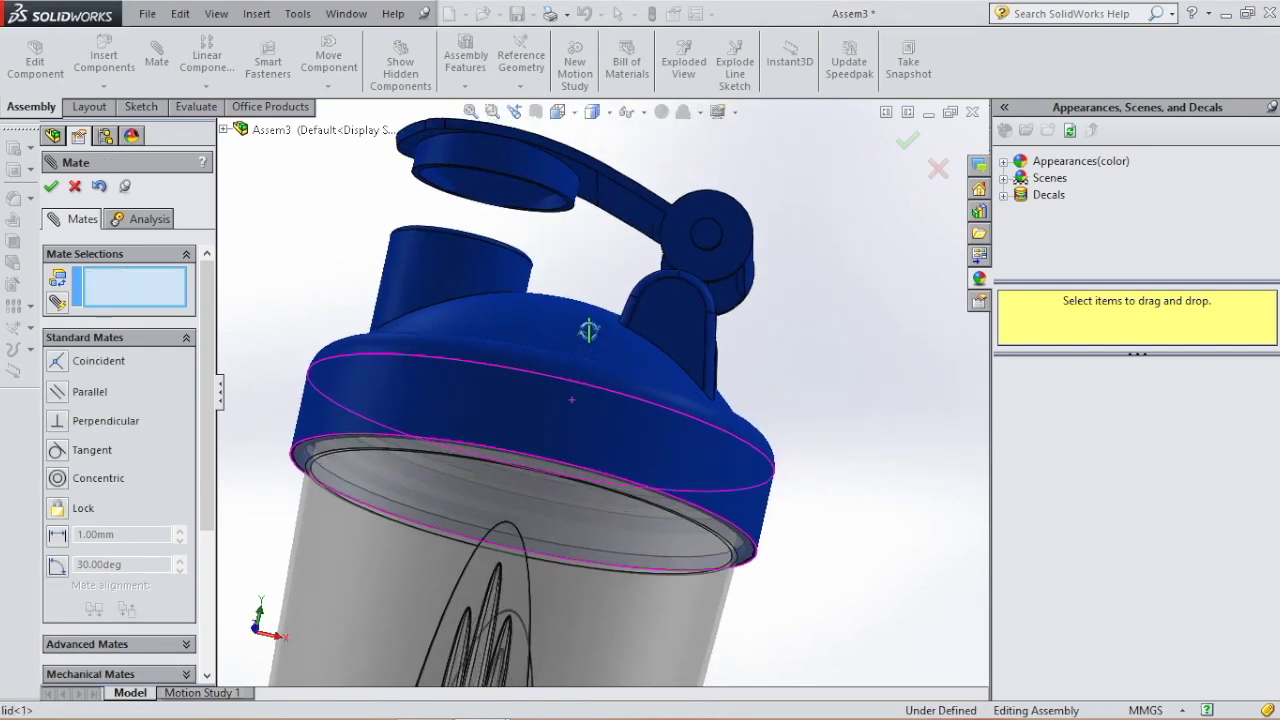
pyautogui.moveTo(588, 331); pyautogui.dragTo(655, 300, button='middle')
# Mate the flip cap's hinge hole face concentric with the lid's hinge hole edge.
pyautogui.scroll(4, 600, 454)
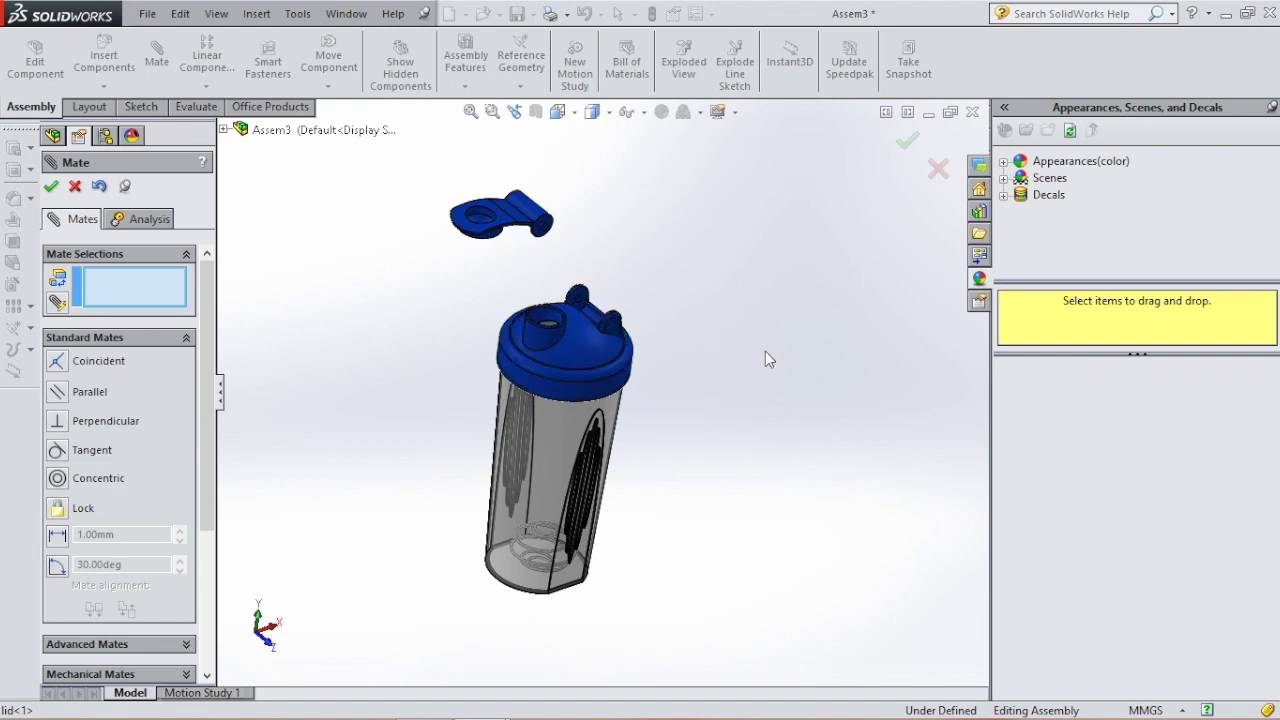
pyautogui.scroll(-5, 540, 208)
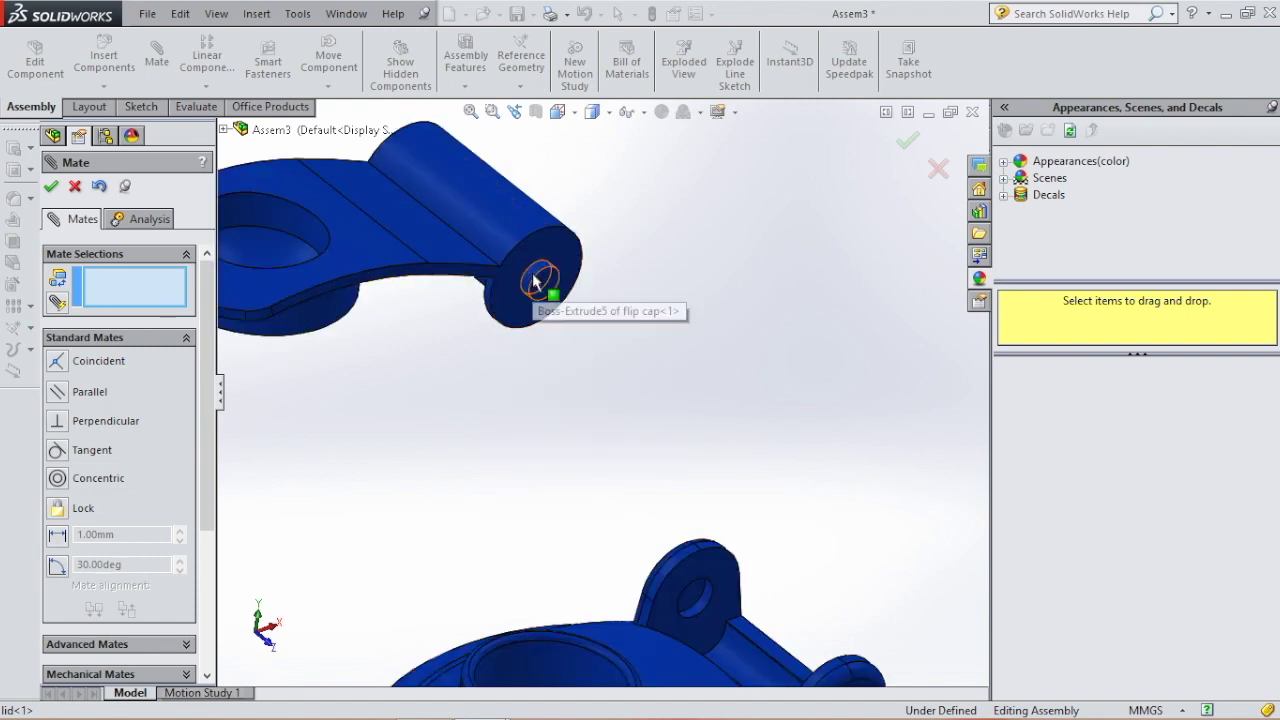
pyautogui.click(536, 279)
pyautogui.scroll(5, 743, 481)
pyautogui.moveTo(728, 486); pyautogui.dragTo(700, 508, button='middle')
pyautogui.scroll(-3, 698, 524)
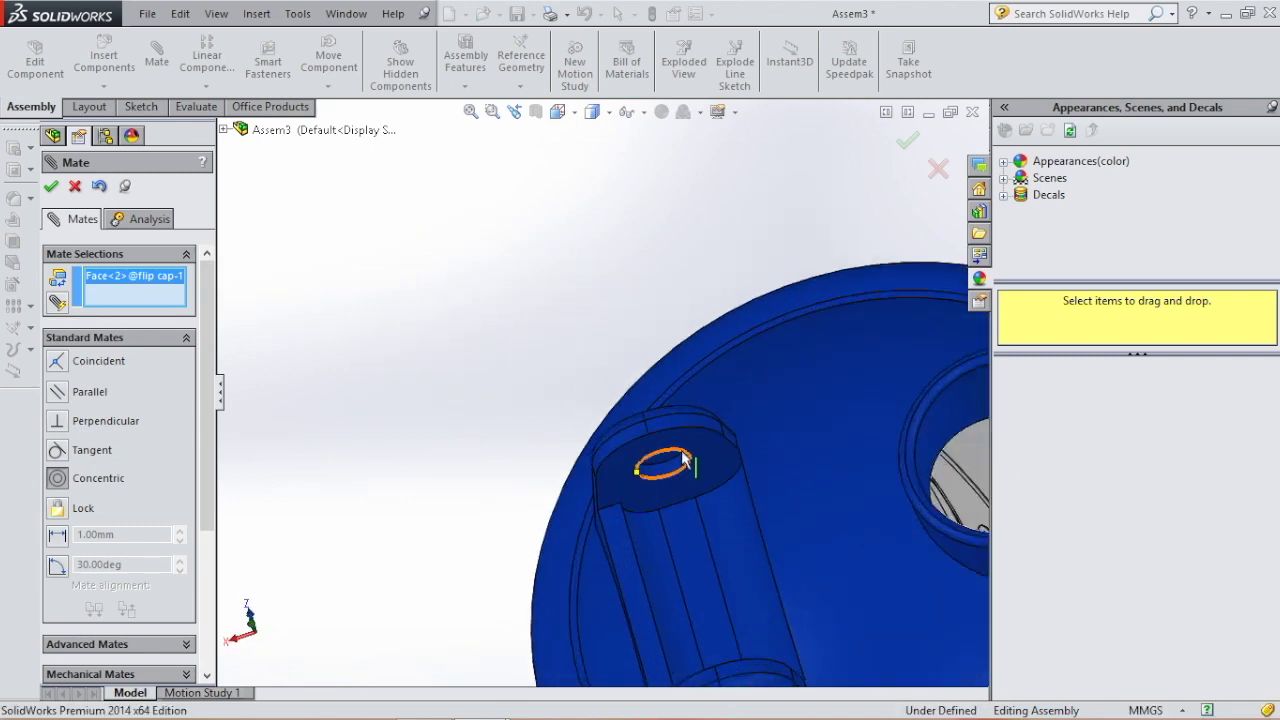
pyautogui.click(676, 472)
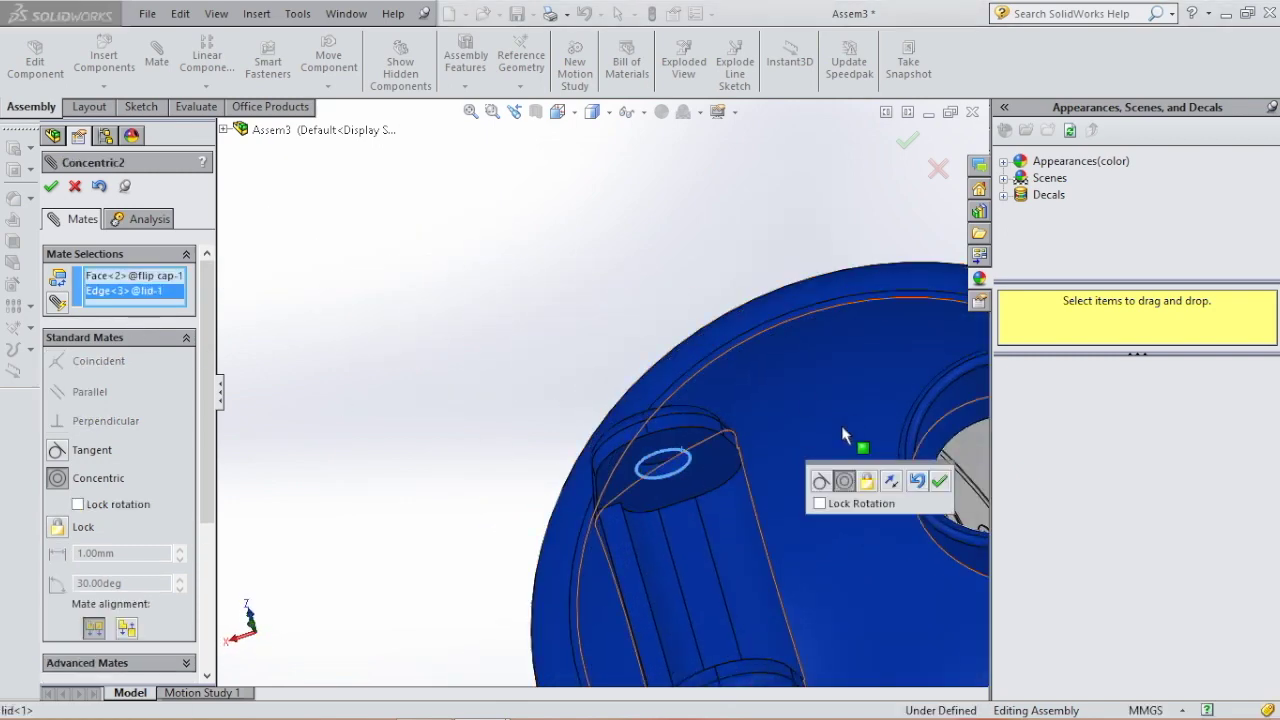
pyautogui.click(940, 479)
pyautogui.scroll(5, 653, 384)
pyautogui.moveTo(690, 420); pyautogui.dragTo(863, 391, button='middle')
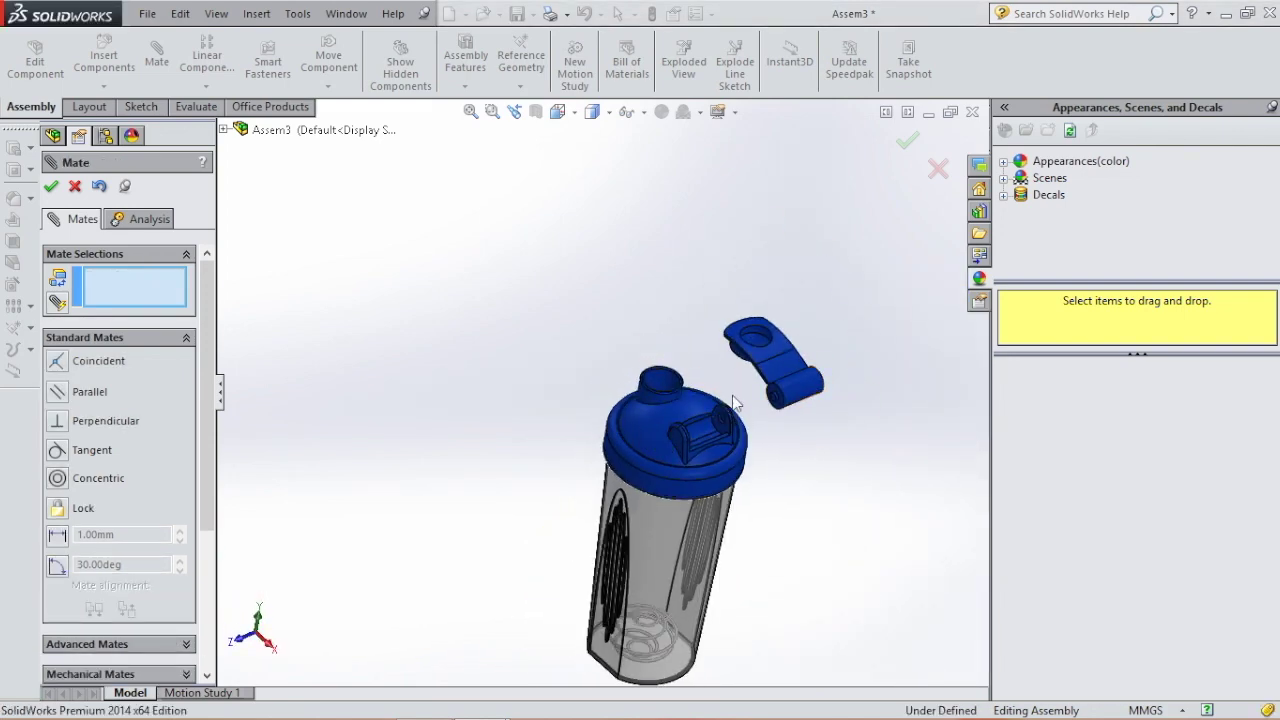
pyautogui.scroll(-3, 808, 454)
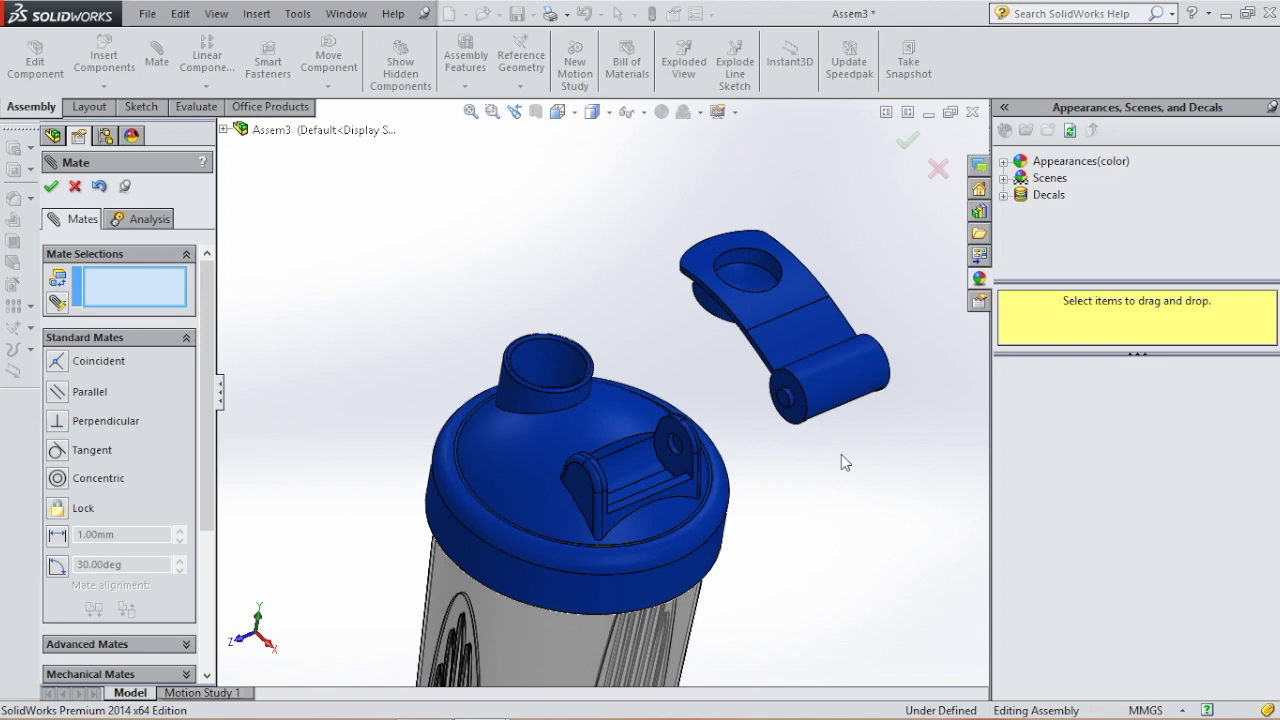
# Add a 0.5 mm Distance mate between the flip cap hinge side face and the lid hinge face.
pyautogui.click(782, 400)
pyautogui.moveTo(680, 386); pyautogui.dragTo(560, 302, button='middle')
pyautogui.scroll(-5, 560, 302)
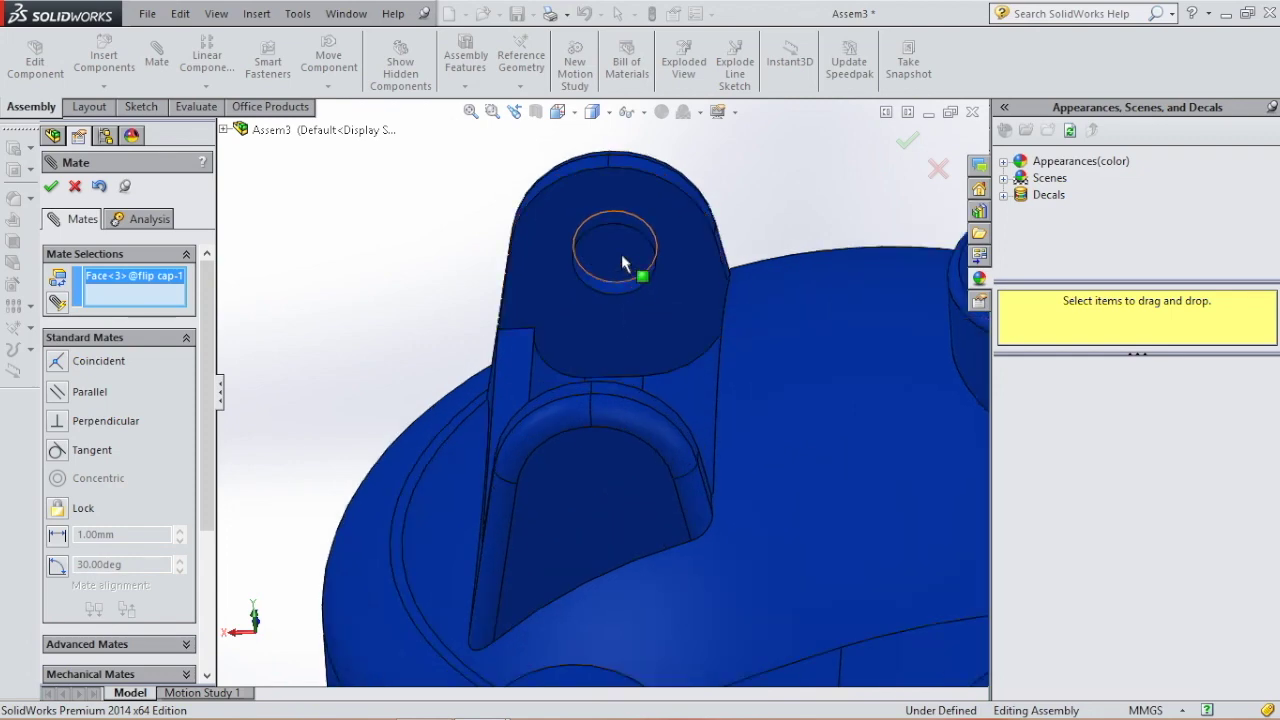
pyautogui.click(622, 263)
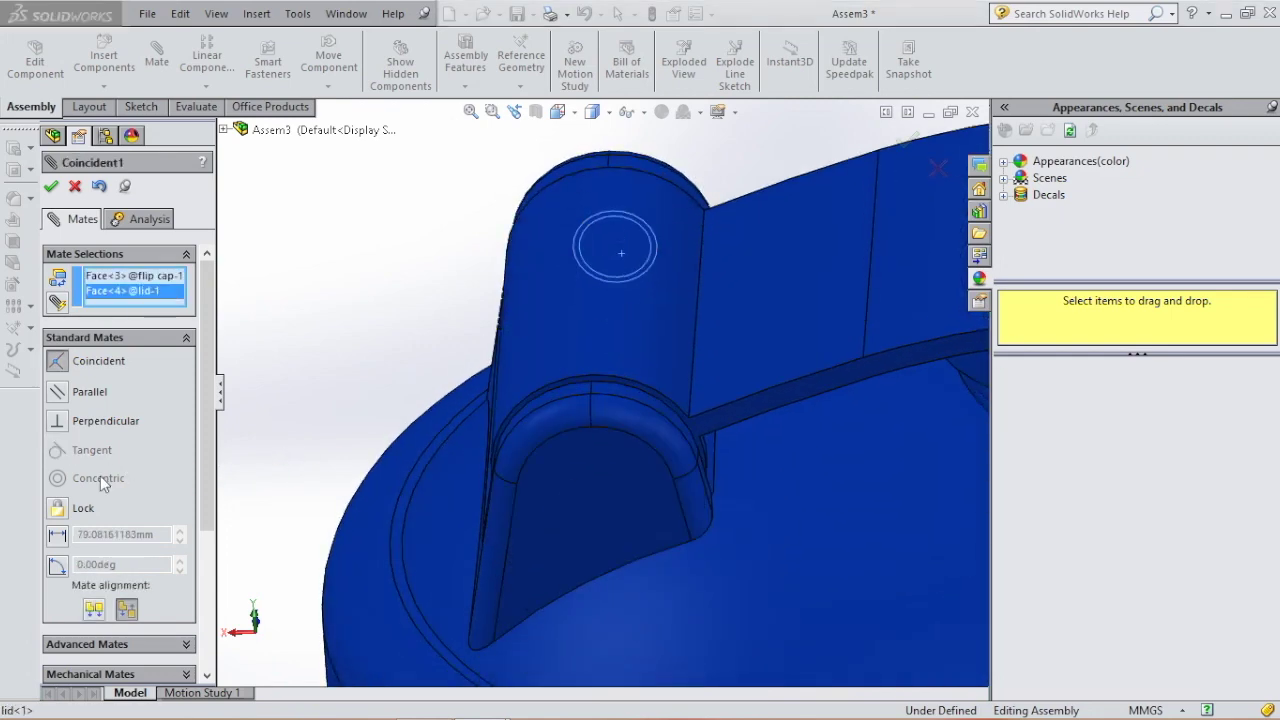
pyautogui.click(57, 534)
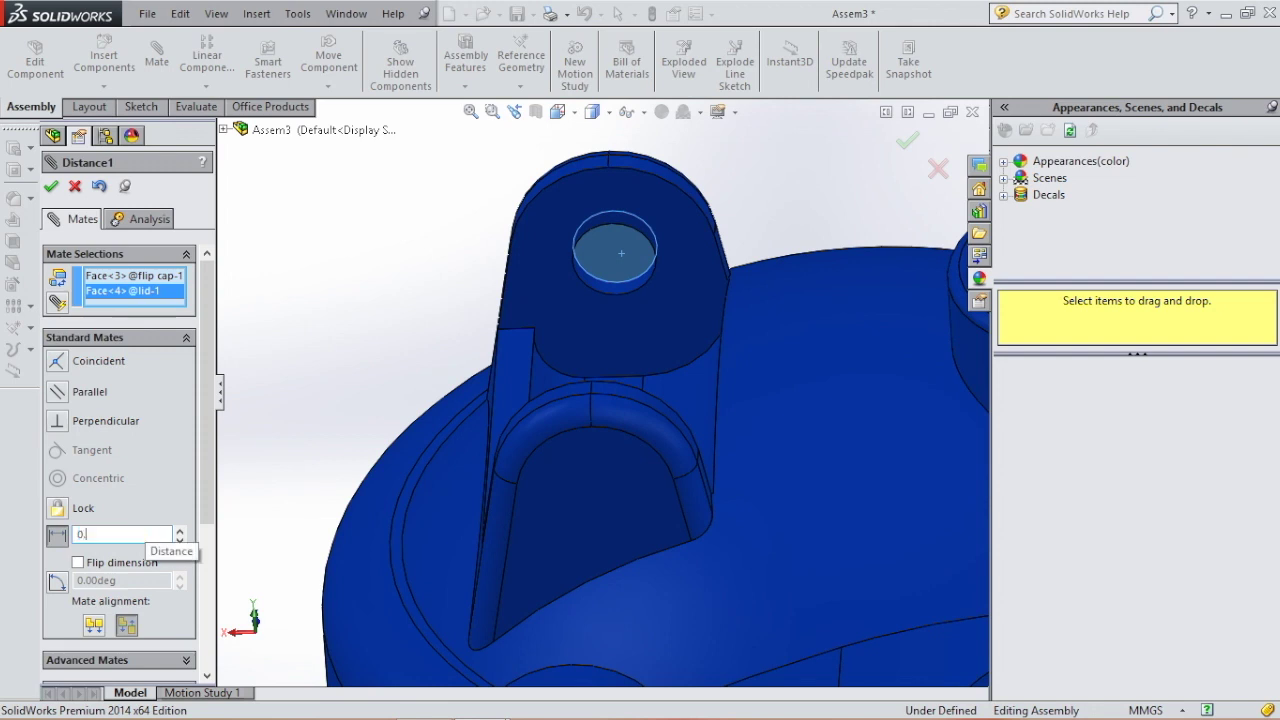
pyautogui.write('0.5')
pyautogui.press('Return')
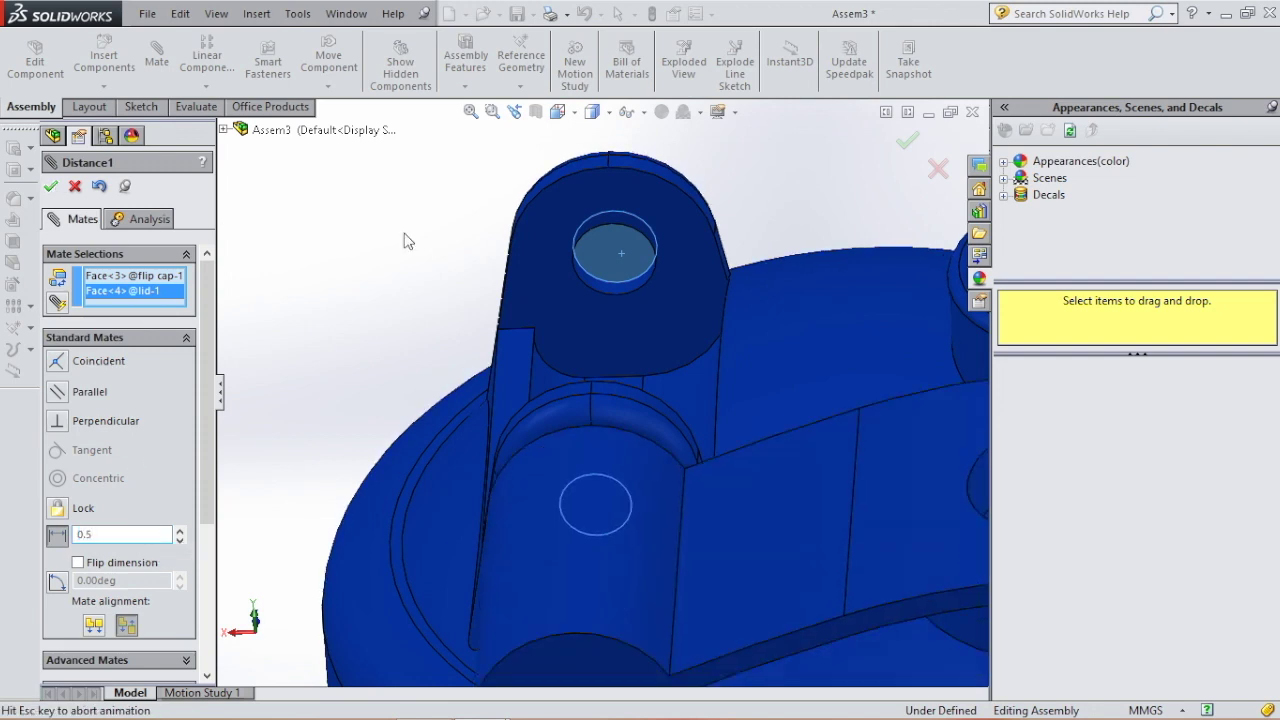
pyautogui.click(51, 186)
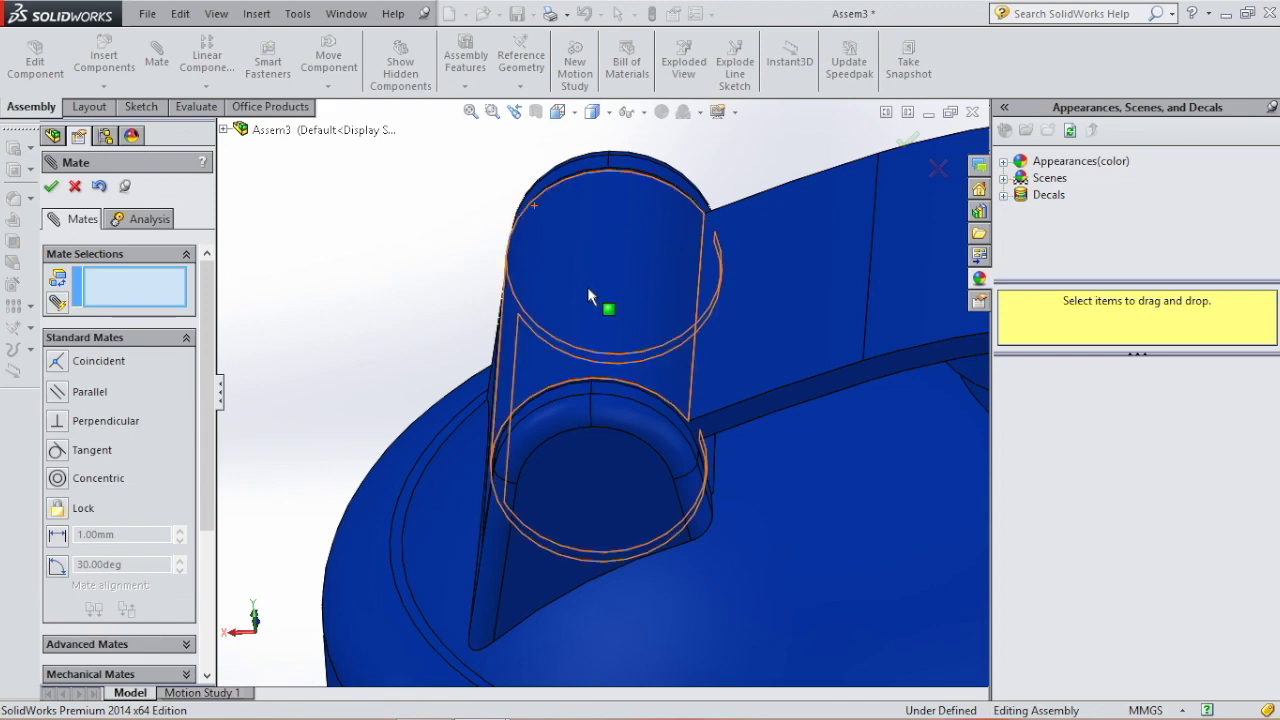
pyautogui.moveTo(587, 286)
pyautogui.mouseDown(button='middle')
pyautogui.moveTo(620, 257)
pyautogui.moveTo(777, 286)
pyautogui.moveTo(559, 301)
pyautogui.moveTo(543, 214)
pyautogui.moveTo(660, 280)
pyautogui.moveTo(620, 248)
pyautogui.moveTo(582, 296)
pyautogui.mouseUp(button='middle')
# Lift the lid slightly off the cup and select its inner rim face.
pyautogui.scroll(5, 559, 301)
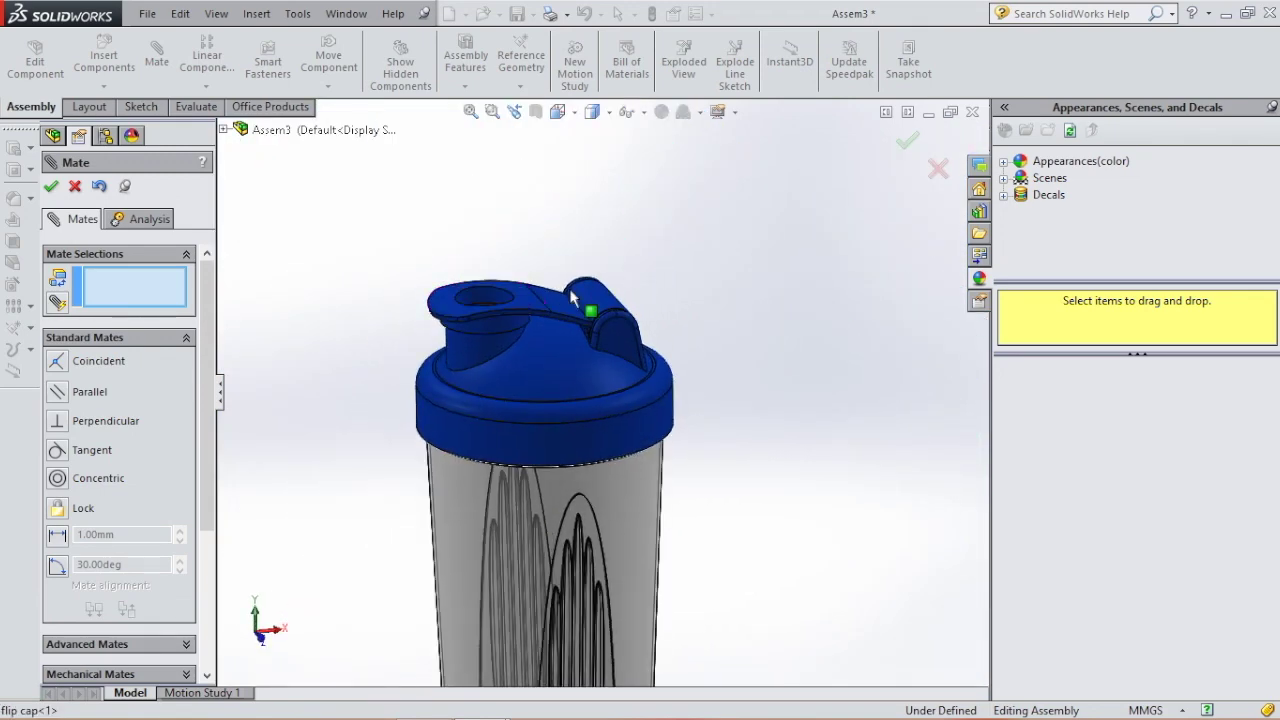
pyautogui.scroll(-3, 580, 335)
pyautogui.moveTo(504, 334); pyautogui.dragTo(511, 267)
pyautogui.moveTo(511, 267); pyautogui.dragTo(664, 369, button='middle')
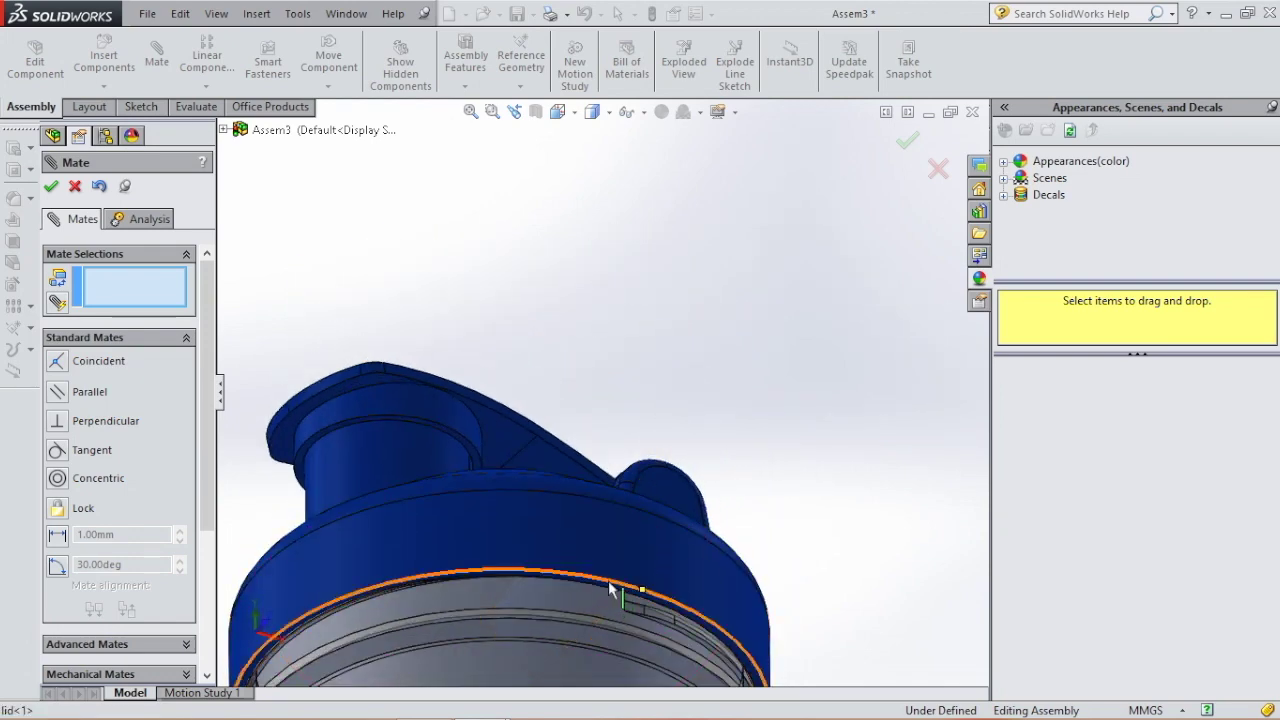
pyautogui.moveTo(608, 586); pyautogui.dragTo(600, 500, button='middle')
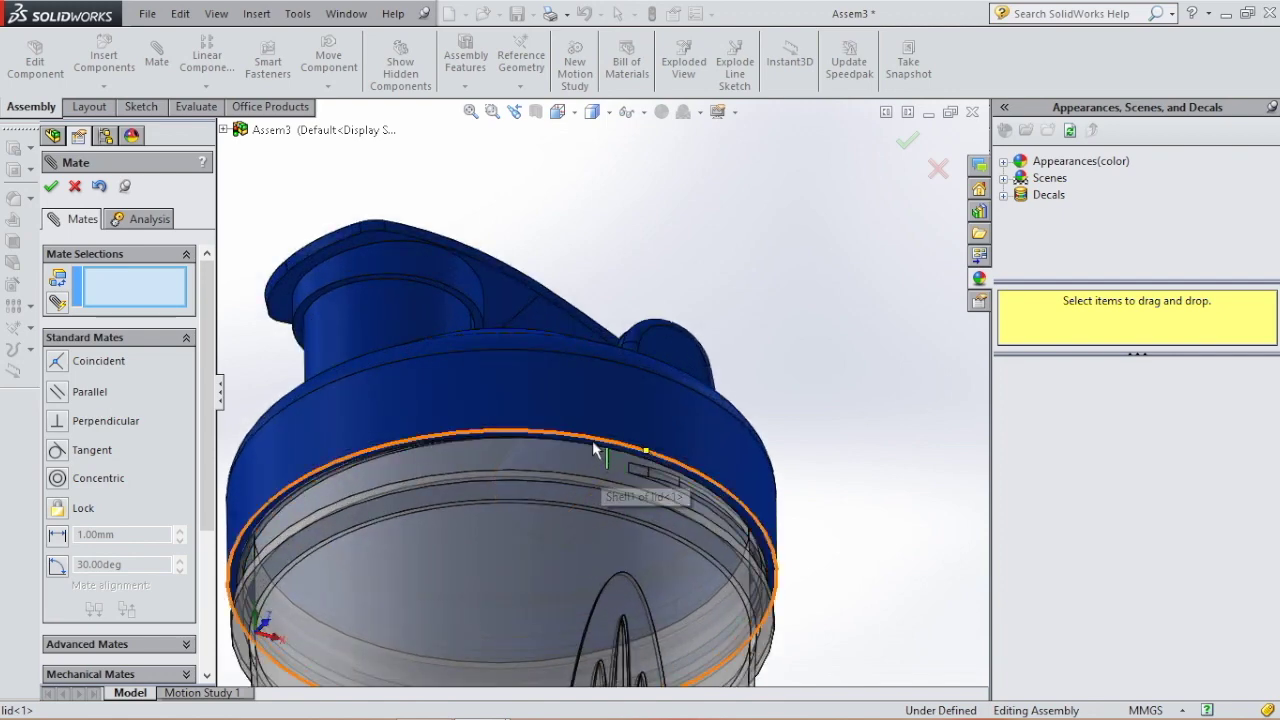
pyautogui.scroll(-4, 588, 448)
pyautogui.click(600, 410)
# Make the lid's inner rim face Coincident with the cup's rim face.
pyautogui.moveTo(600, 414); pyautogui.dragTo(511, 571, button='middle')
pyautogui.scroll(5, 580, 612)
pyautogui.scroll(-5, 560, 390)
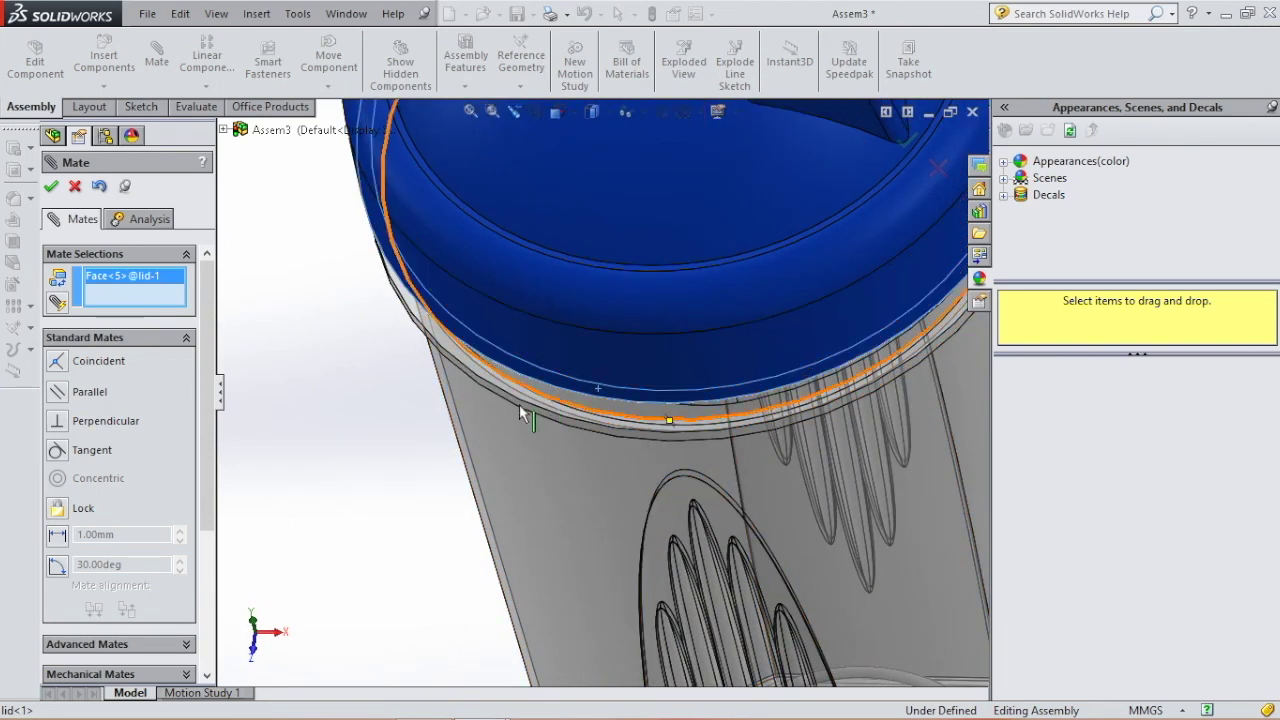
pyautogui.scroll(-3, 540, 392)
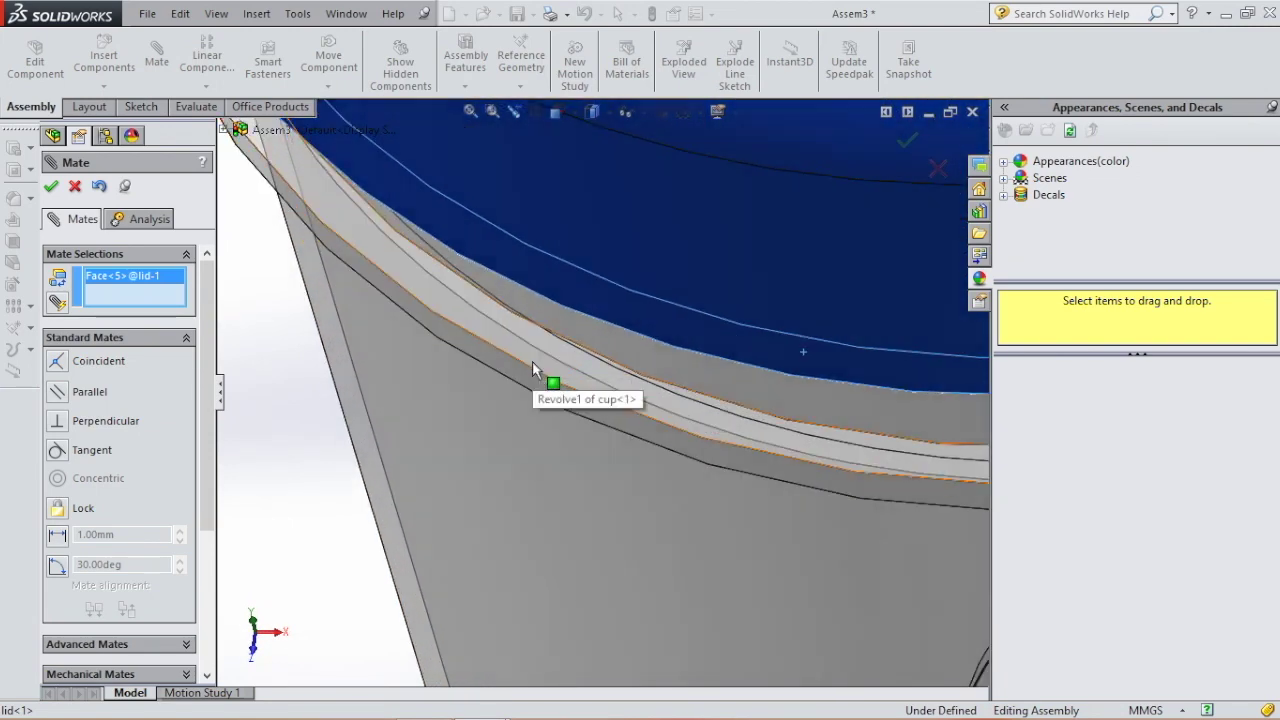
pyautogui.click(532, 361)
pyautogui.click(53, 187)
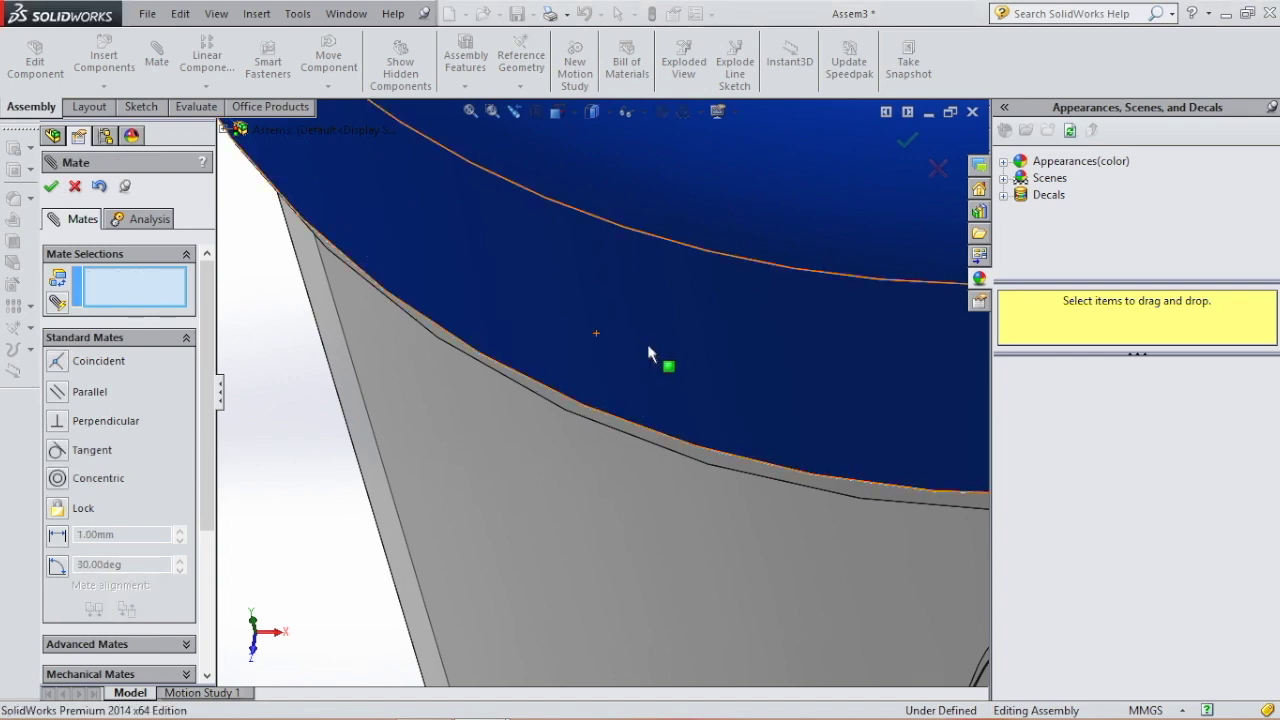
pyautogui.scroll(8, 660, 364)
pyautogui.moveTo(657, 366); pyautogui.dragTo(707, 306, button='middle')
pyautogui.scroll(-4, 679, 230)
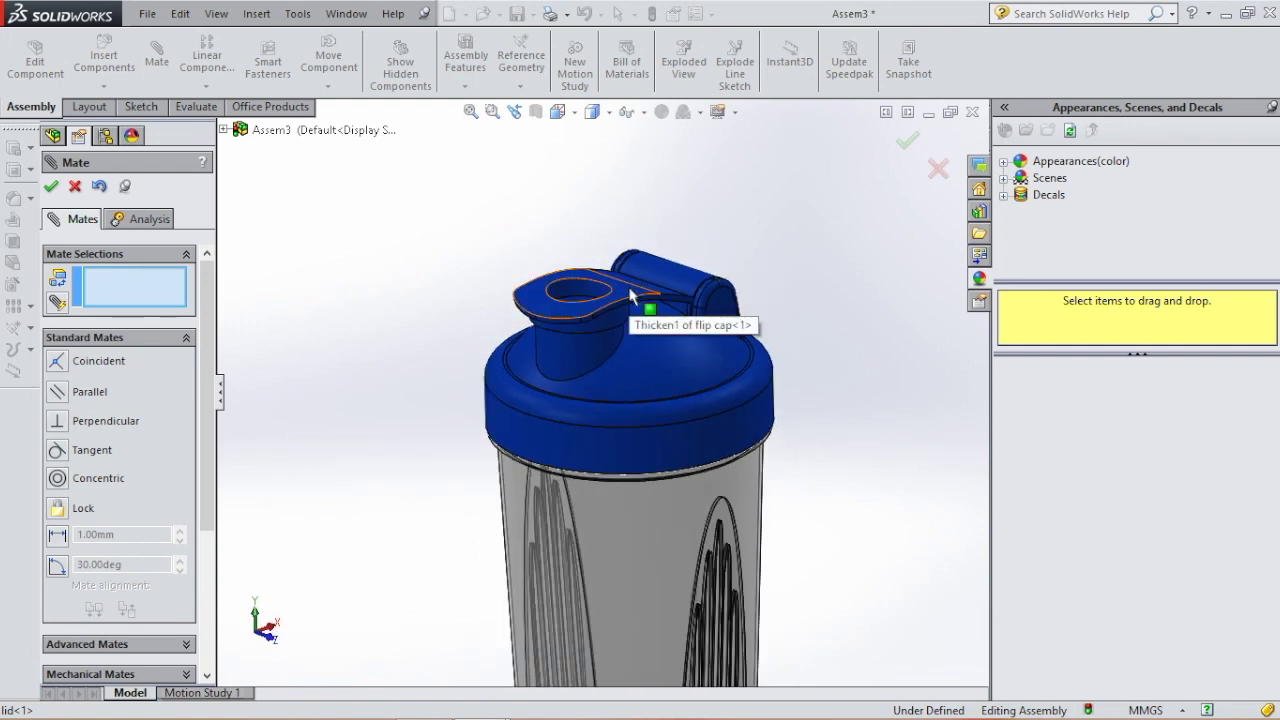